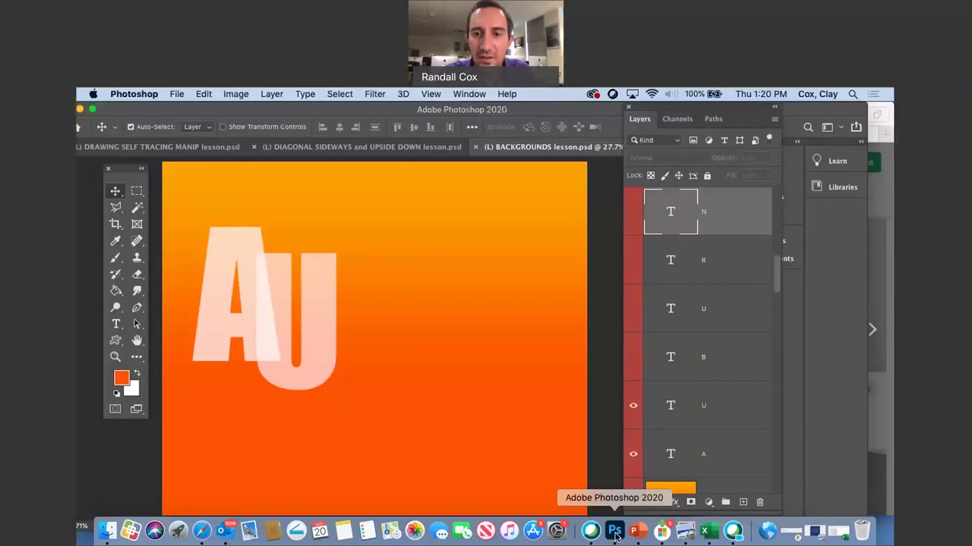
Hide the U and A text layers in BACKGROUNDS lesson.psd so only the black canvas shows
left_click_drag(636, 410, 686, 436)
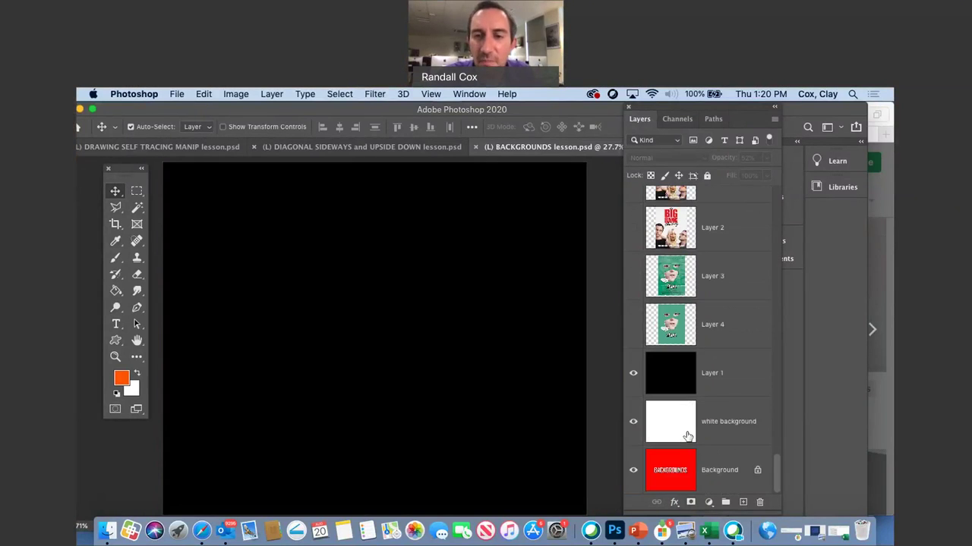
Show the green SUPER poster on Layer 4 and toggle Layer 3's textured poster on and off to compare
left_click(635, 325)
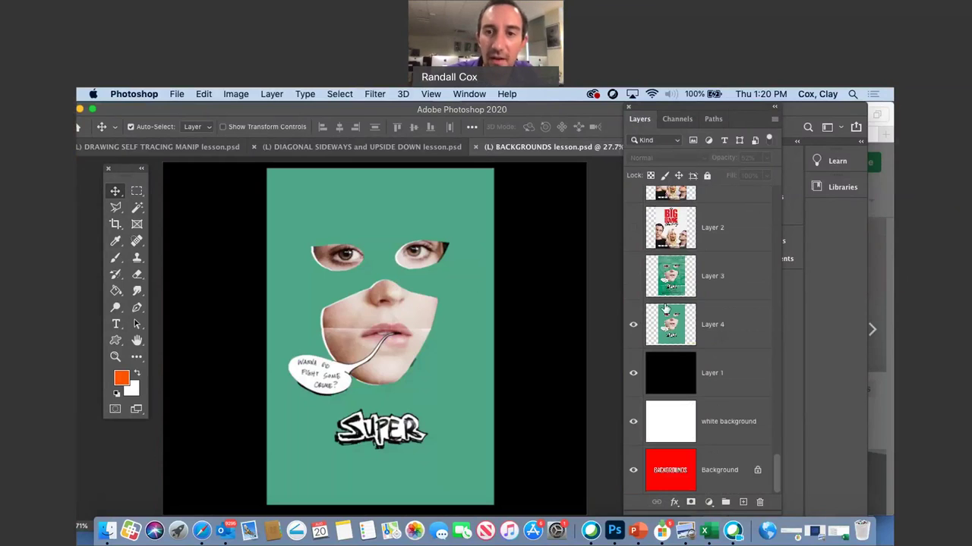
left_click(634, 277)
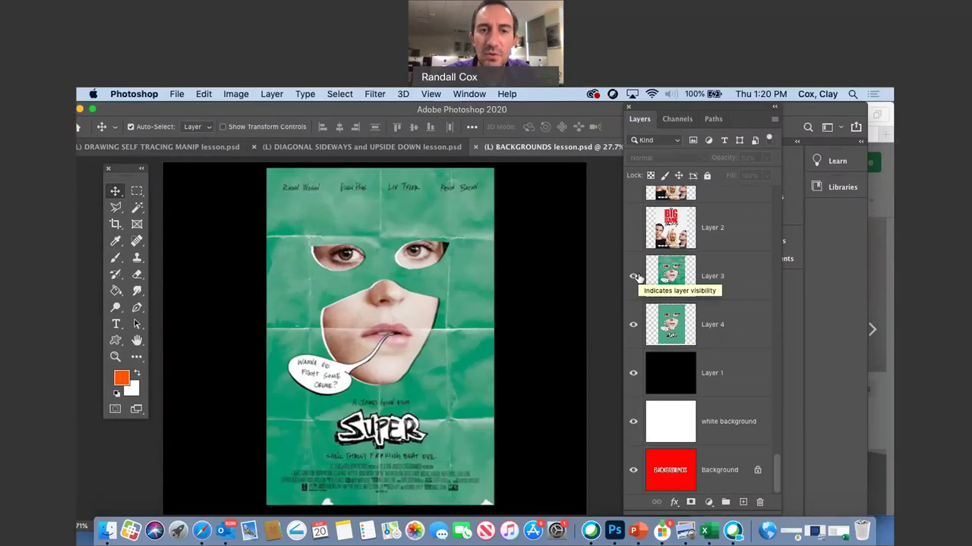
left_click(634, 277)
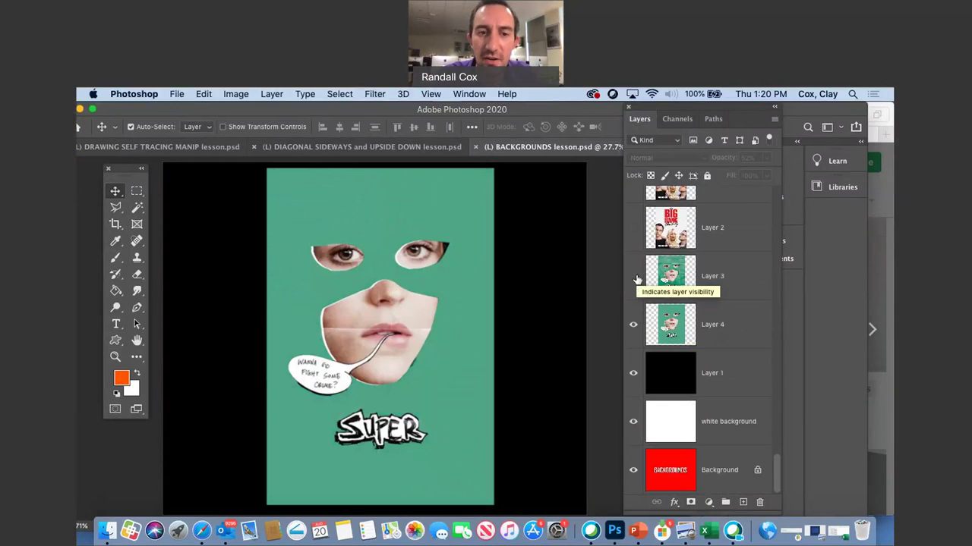
left_click(635, 277)
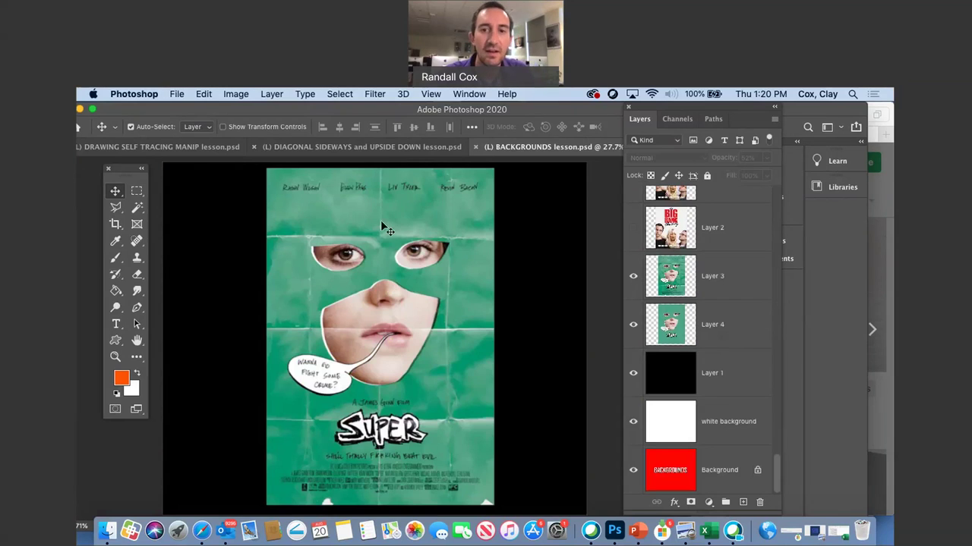
left_click(633, 277)
left_click(633, 277)
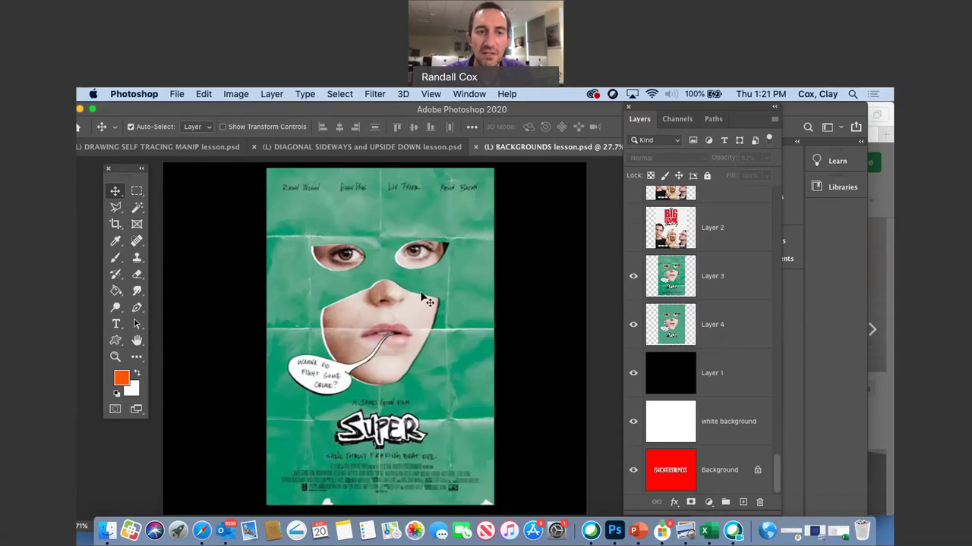
Zoom in on the poster's fold near the mouth and toggle Layer 3 to compare textures
left_click(114, 357)
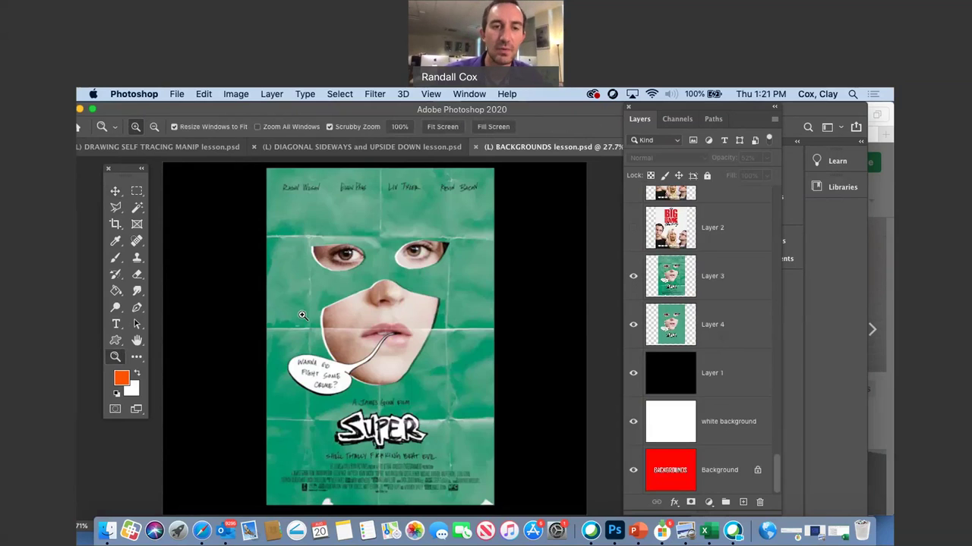
mouse_move(452, 334)
left_mouse_down()
mouse_move(500, 331)
mouse_move(462, 325)
left_mouse_up()
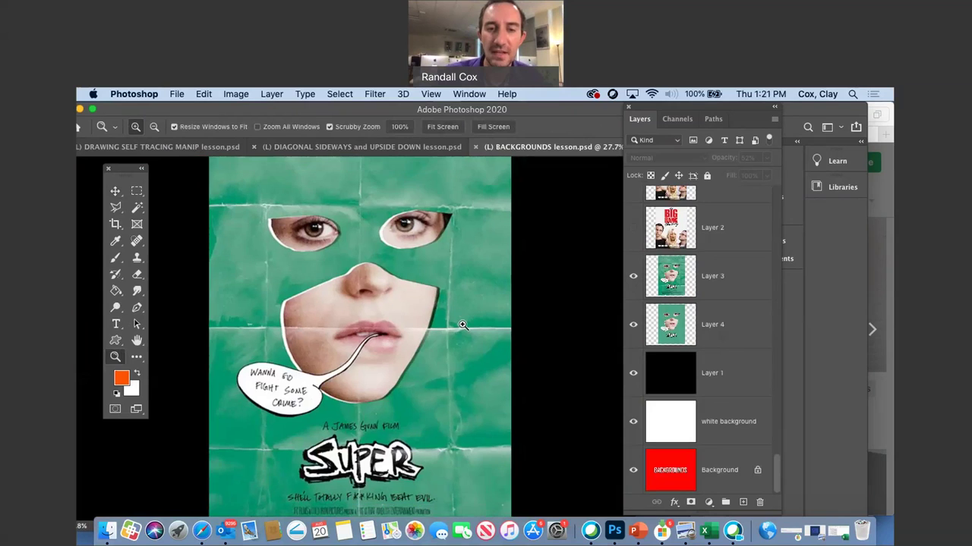
left_click(633, 276)
left_click(633, 276)
left_click(634, 277)
left_click(634, 277)
left_click(633, 277)
left_click(634, 277)
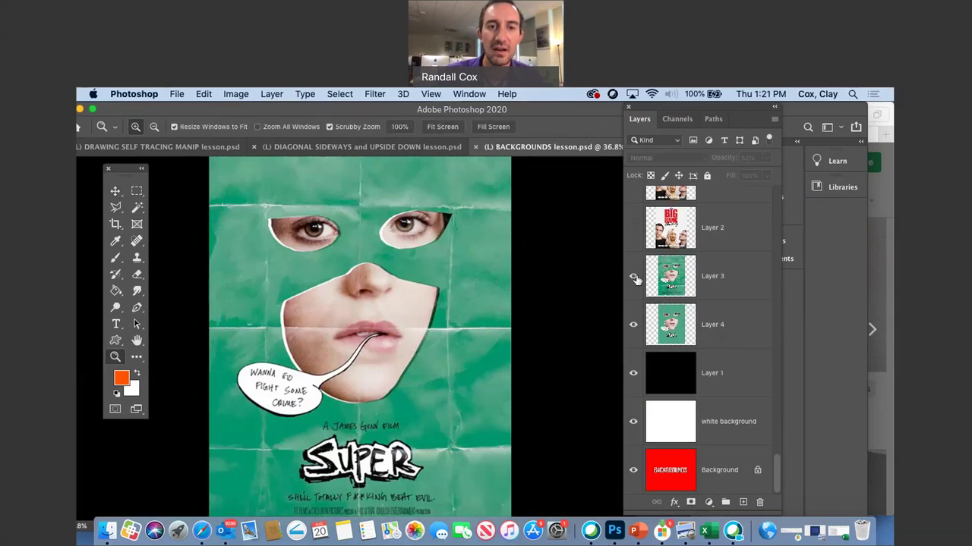
Hide Layers 3 and 4, show Layer 2's Big Bang Theory poster, and zoom back out
left_click_drag(634, 277, 636, 243)
left_click(636, 243)
left_click_drag(430, 336, 408, 335)
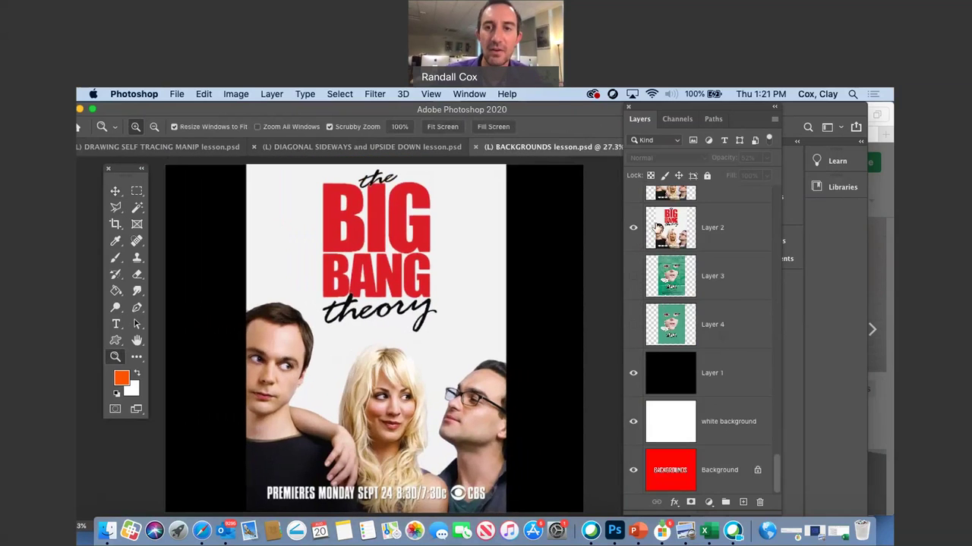
Show the scribble copy layer and zoom in on the sketches right of BANG, then back out
scroll(650, 255, "up", 2)
scroll(650, 255, "up", 1)
left_click(633, 205)
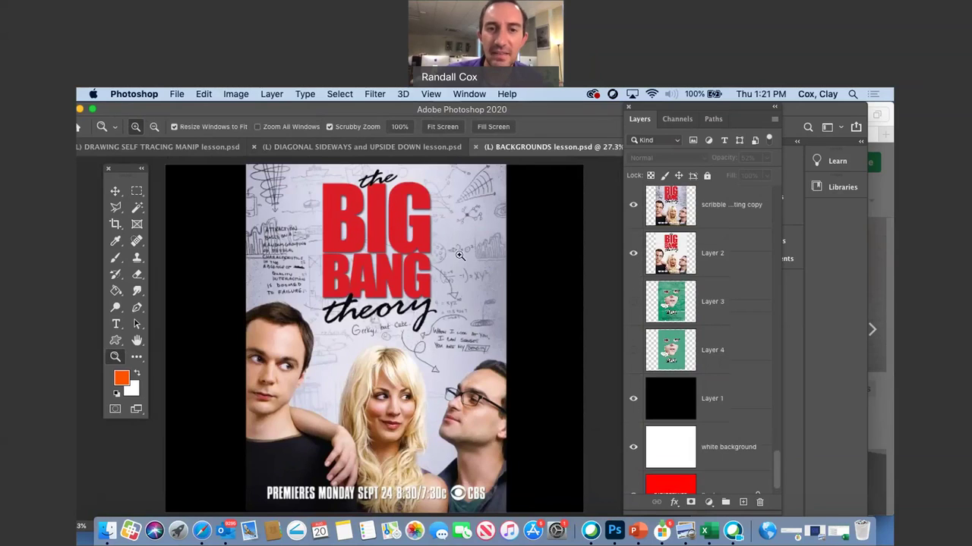
left_click_drag(457, 277, 523, 282)
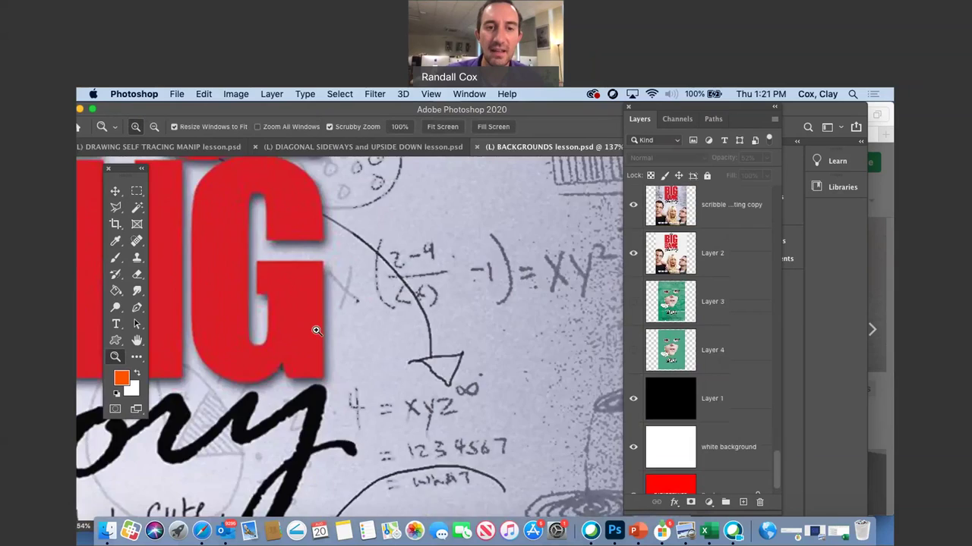
scroll(316, 330, "up", 5)
scroll(317, 331, "up", 10)
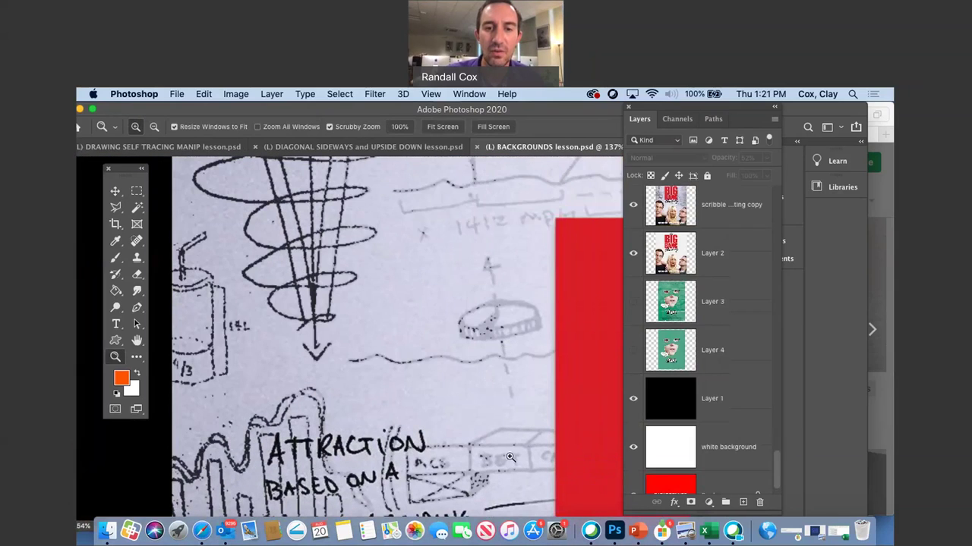
scroll(478, 334, "up", 2)
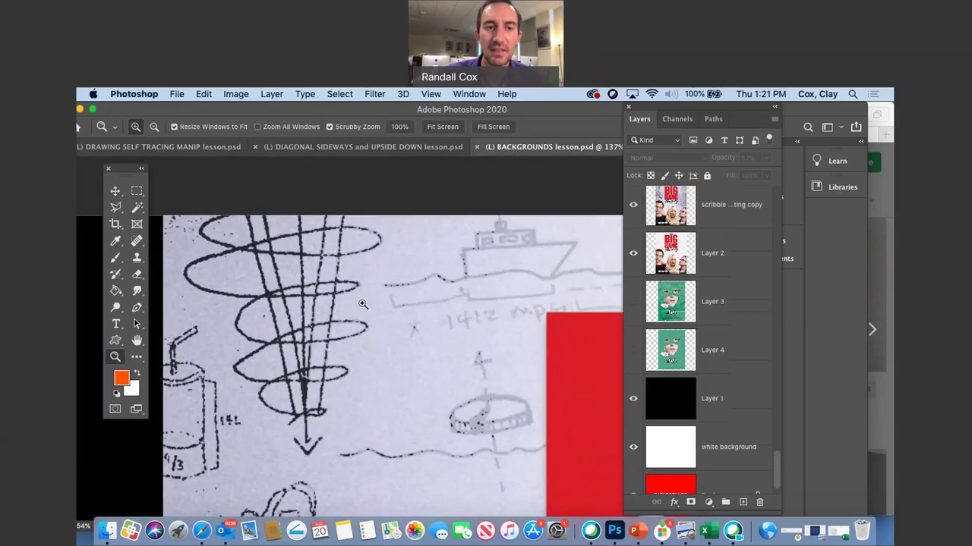
scroll(455, 303, "down", 4)
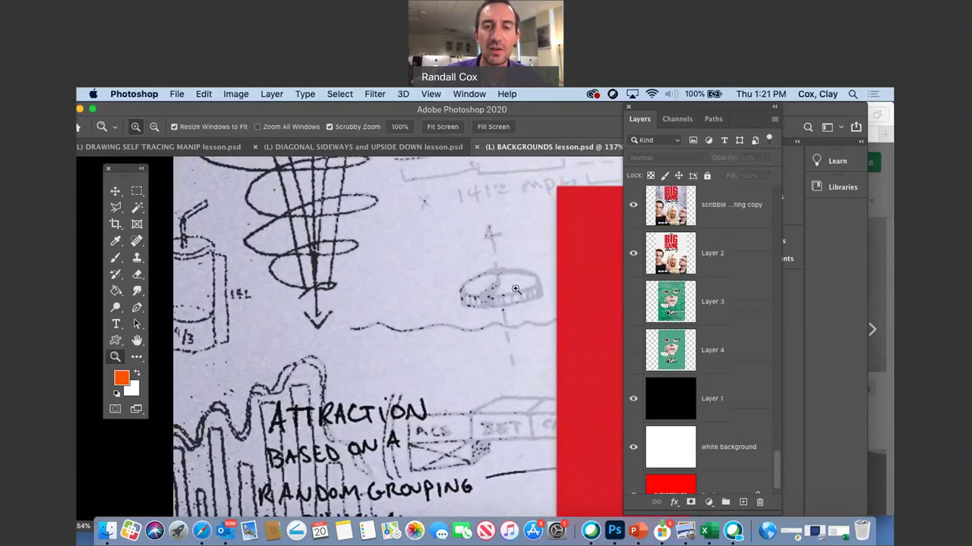
left_click_drag(557, 307, 480, 311)
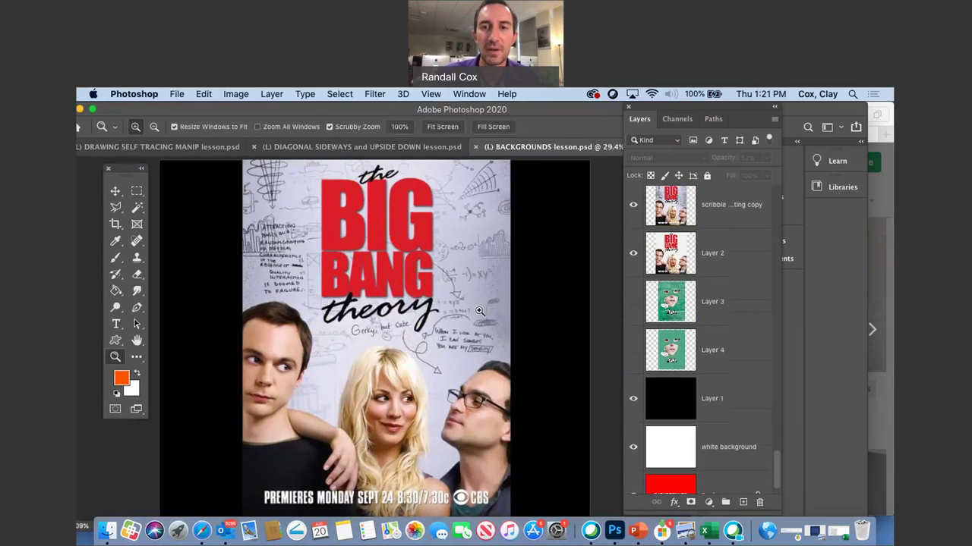
Toggle the scribble layer off and on to compare, then select the Move tool
left_click(633, 205)
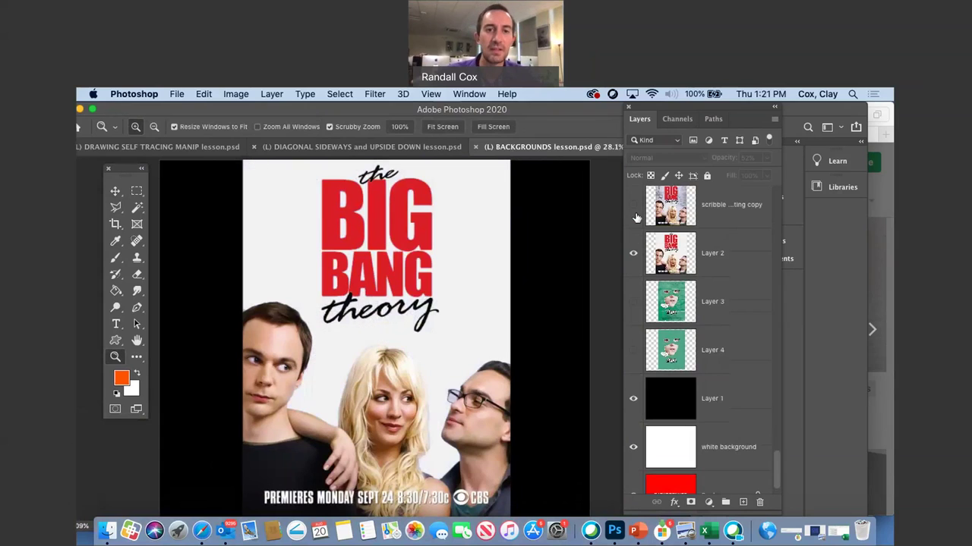
left_click(635, 216)
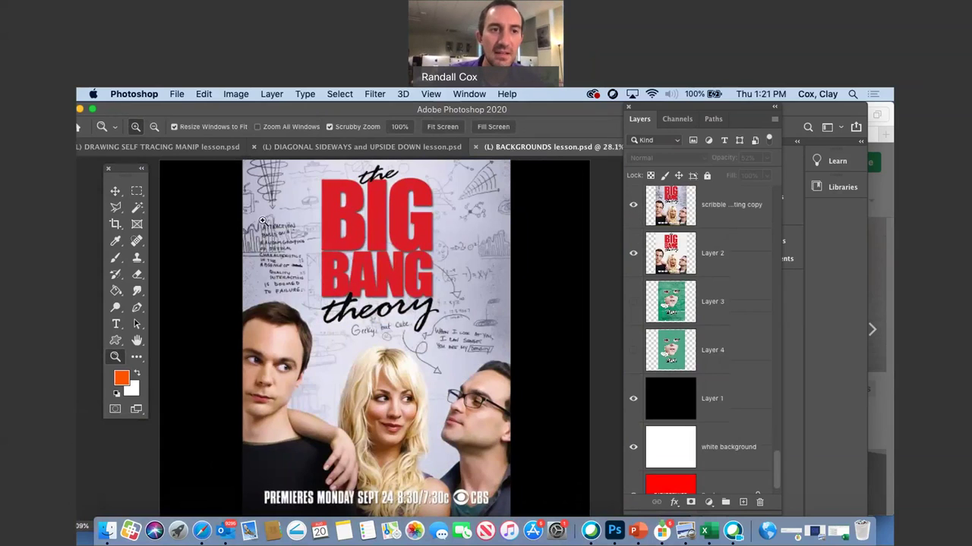
left_click(119, 192)
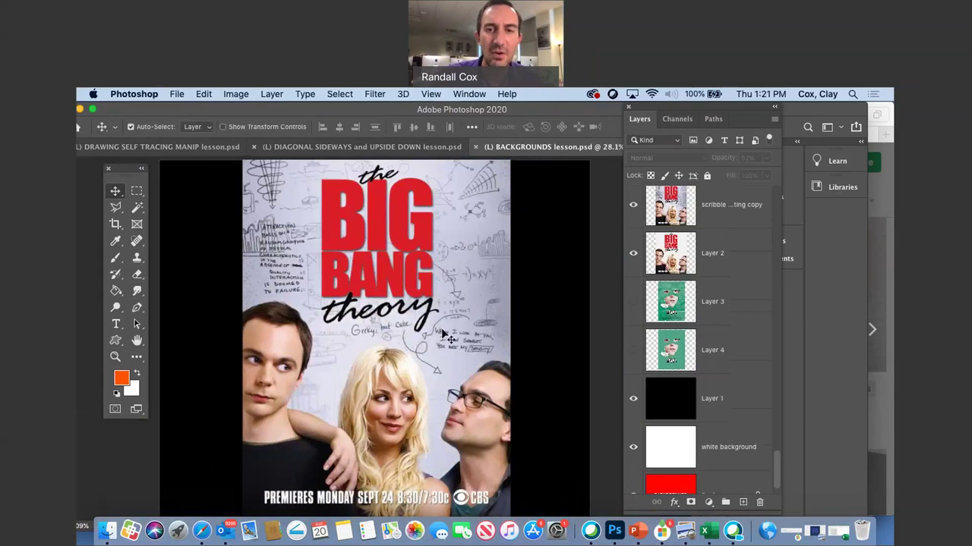
scroll(658, 339, "up", 5)
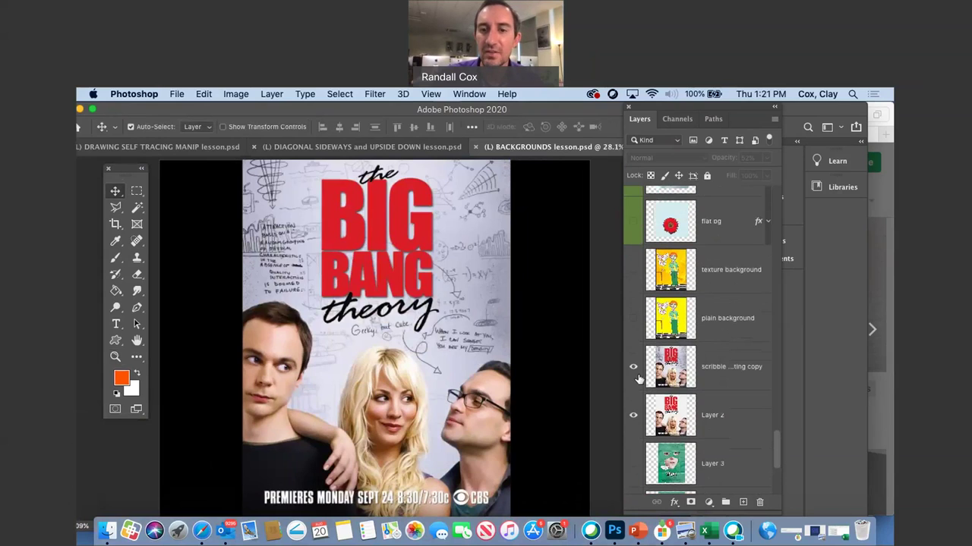
Hide the scribble poster and compare the plain background and orange texture background layers, then hide both
left_click(633, 367)
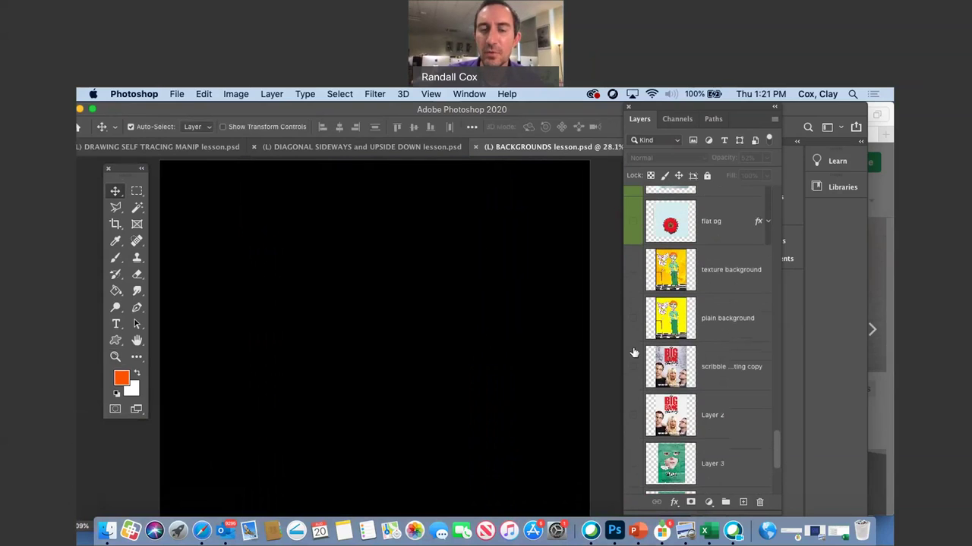
left_click(633, 318)
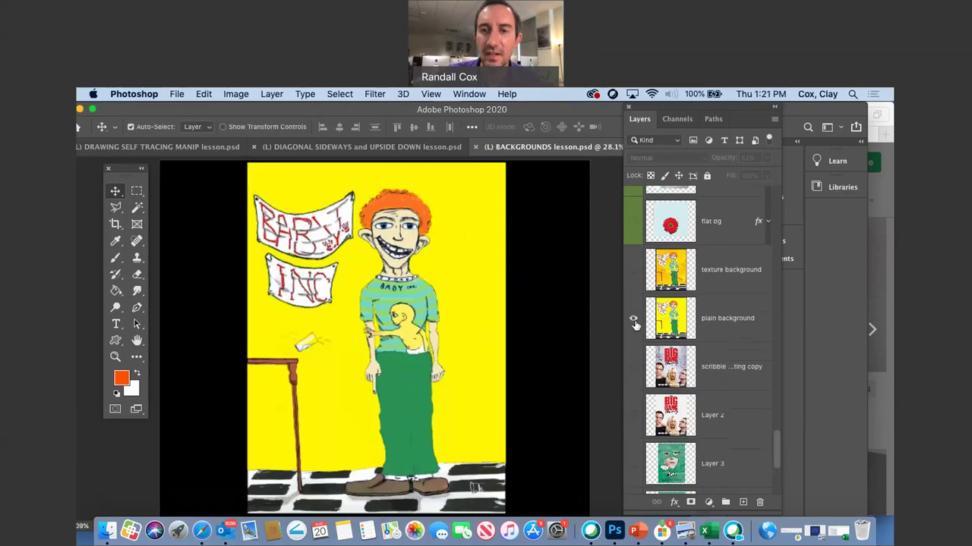
left_click(633, 272)
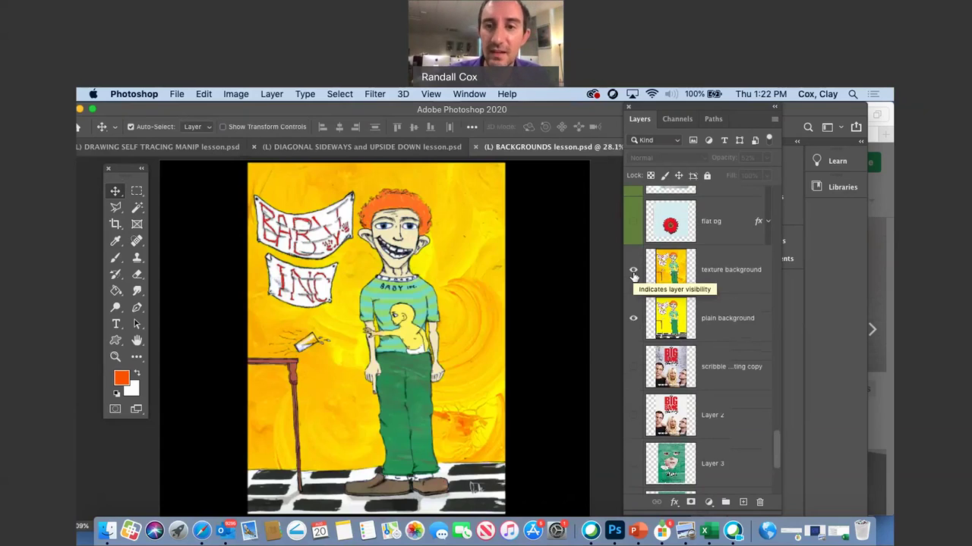
left_click(633, 271)
left_click(633, 318)
Preview the flat bg and texture bg flower cover layers, then hide them, leaving a black canvas
left_click(633, 221)
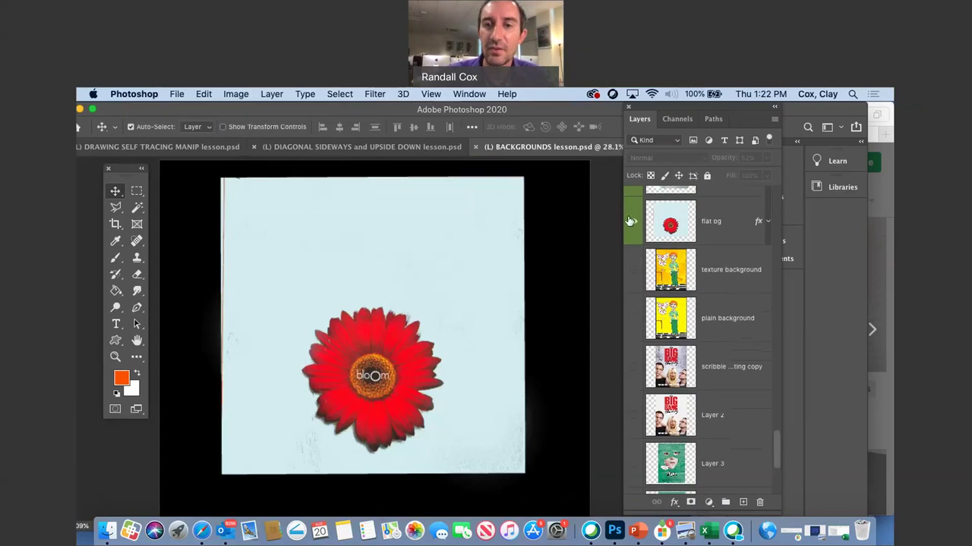
left_click(672, 235)
scroll(660, 250, "up", 2)
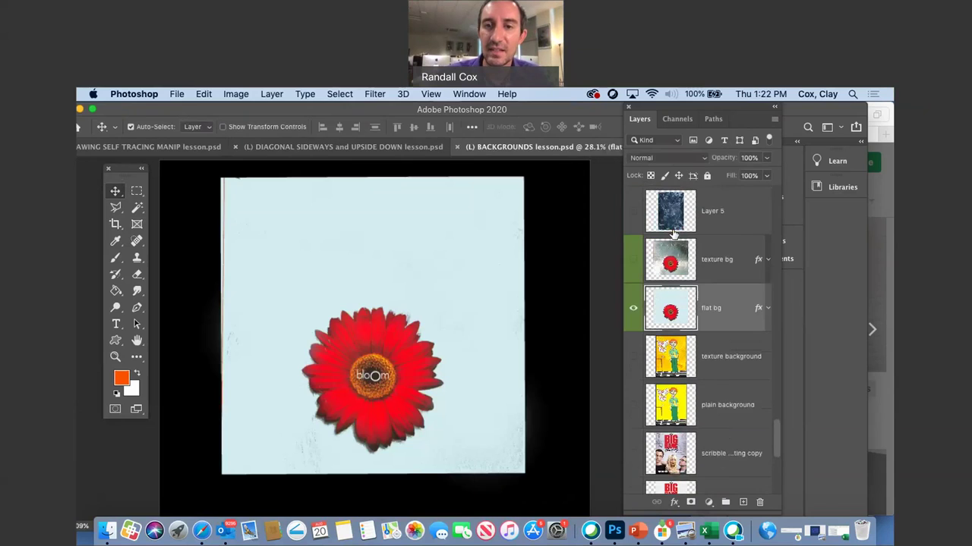
left_click(633, 262)
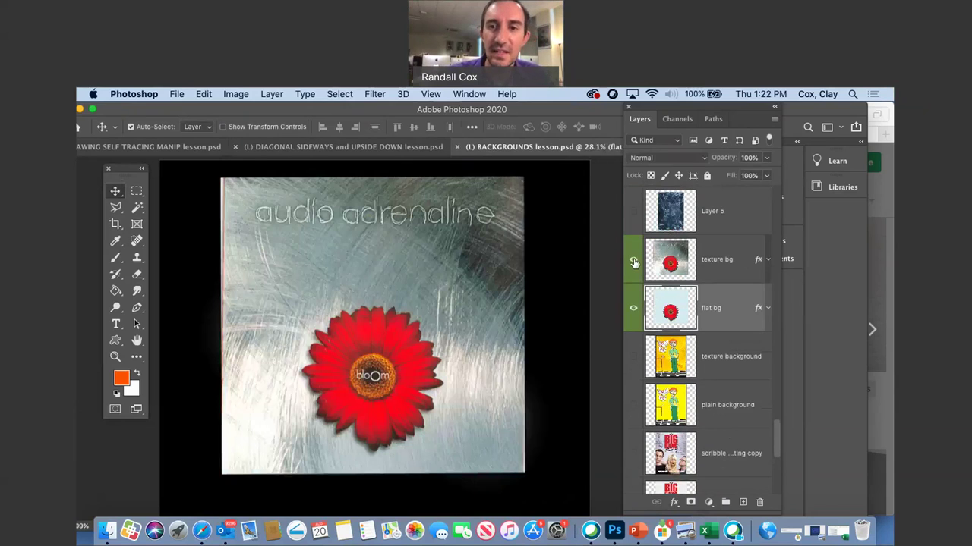
left_click(635, 303)
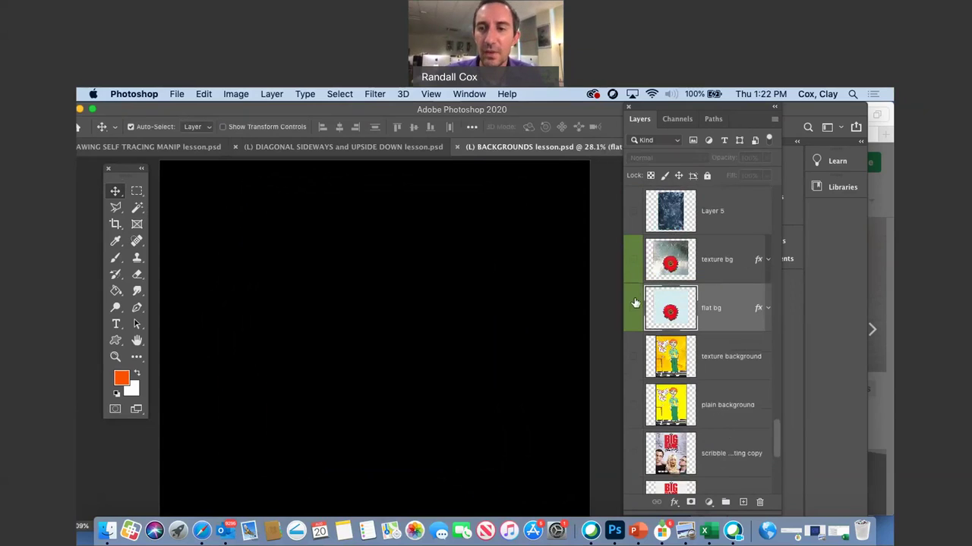
Return to the Unsplash home page and search for 'texture'
left_click(884, 203)
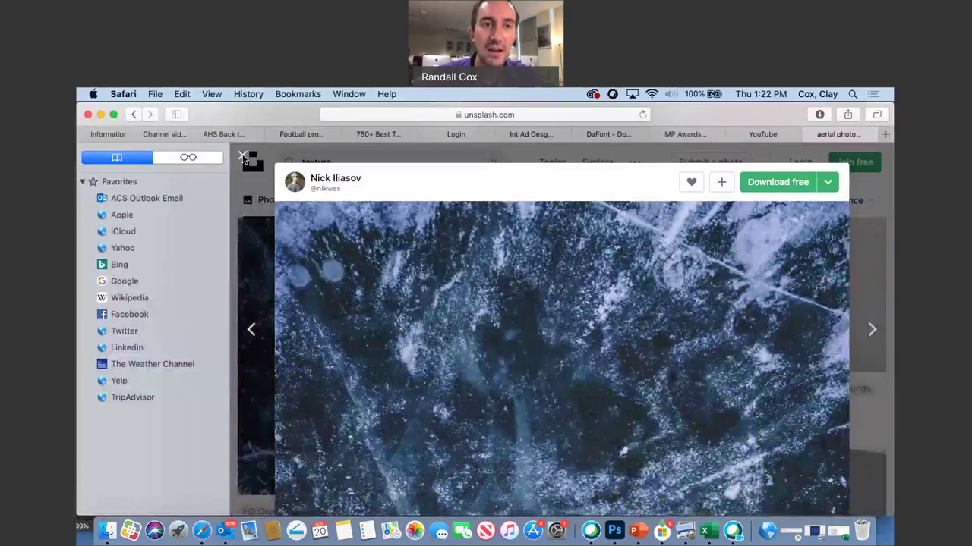
left_click(243, 157)
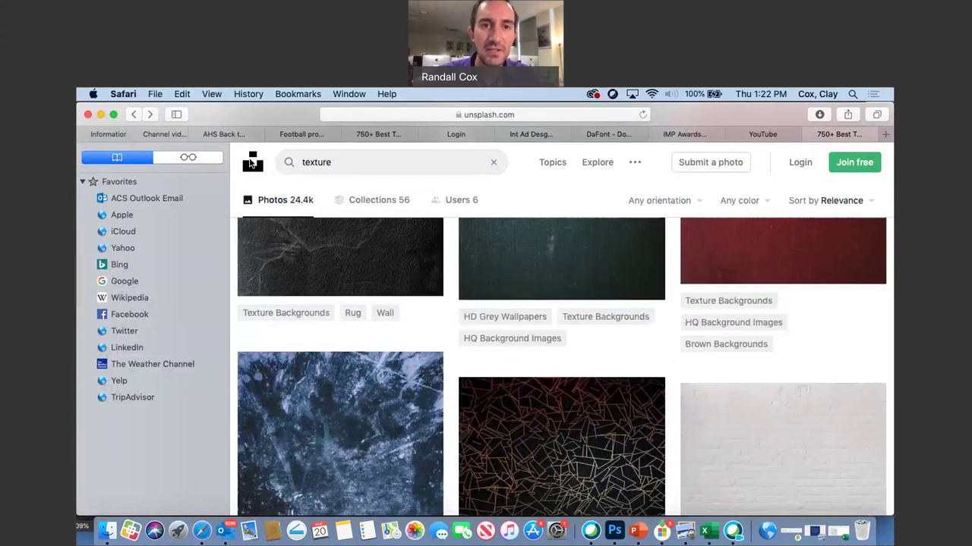
left_click(251, 163)
left_click(354, 161)
type("t")
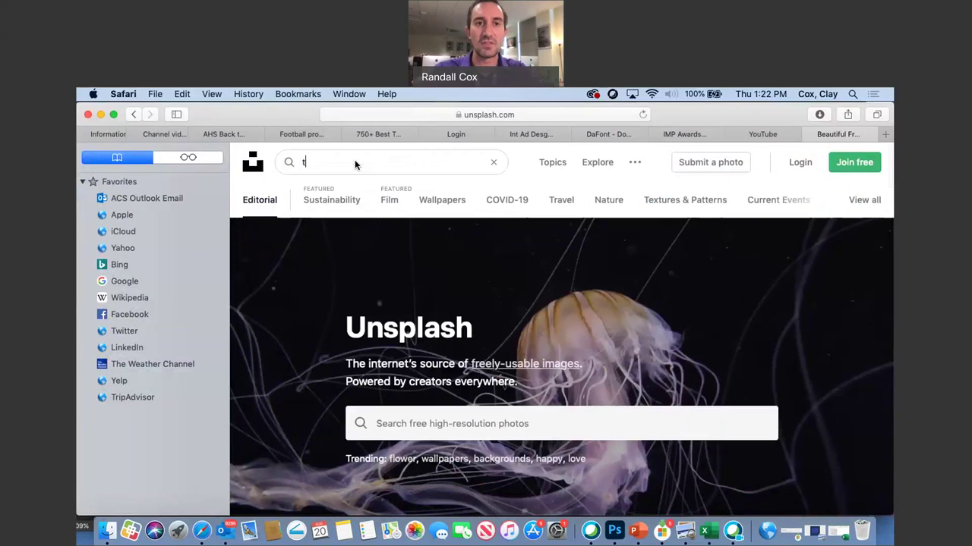
type("exture")
key("Return")
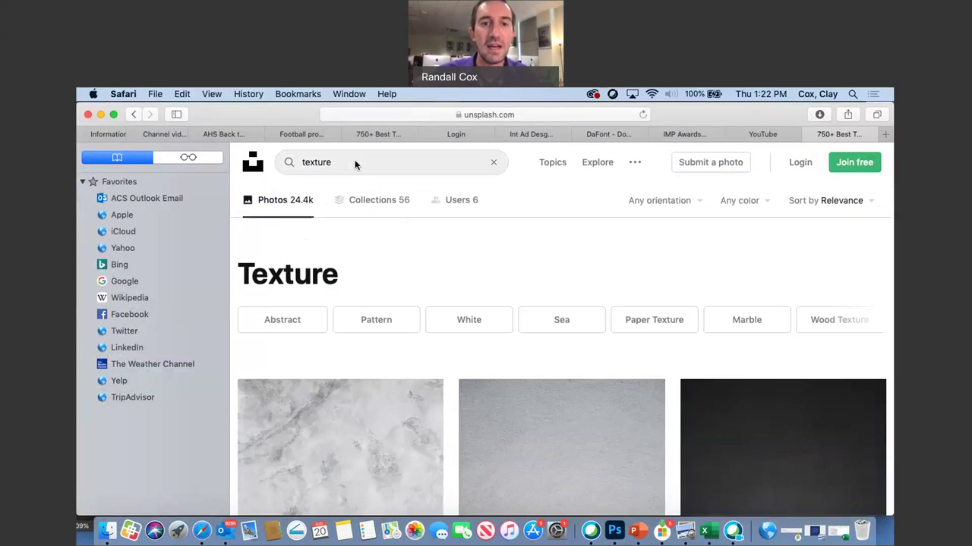
Open the dark blue ice photo from the texture results, enlarge it, and bring up its context menu
scroll(431, 380, "down", 5)
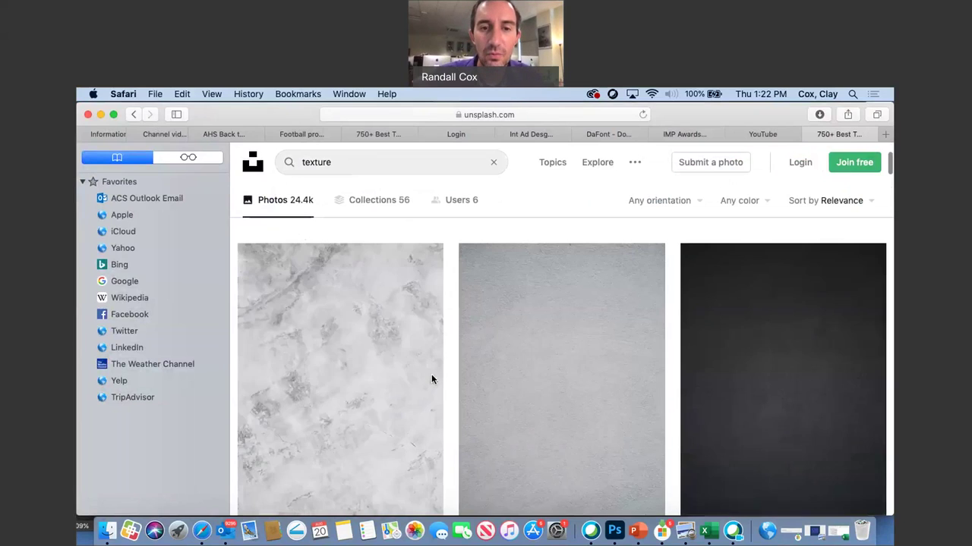
scroll(431, 380, "down", 5)
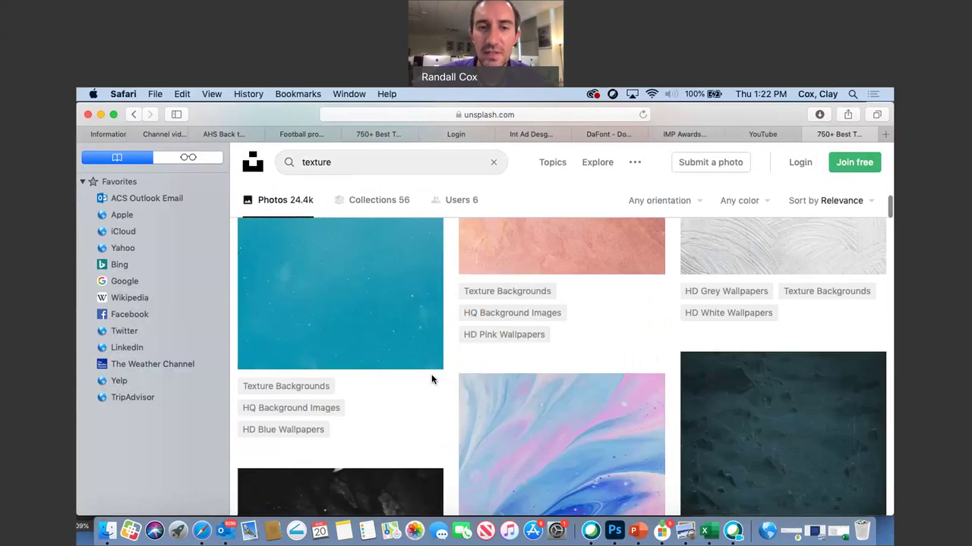
scroll(431, 380, "down", 5)
scroll(431, 379, "down", 6)
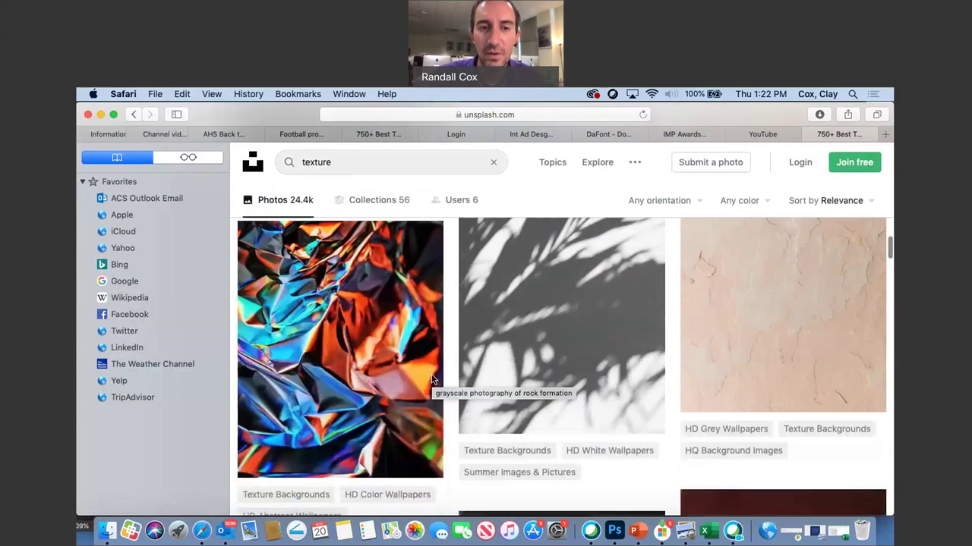
scroll(431, 380, "down", 6)
scroll(431, 379, "down", 3)
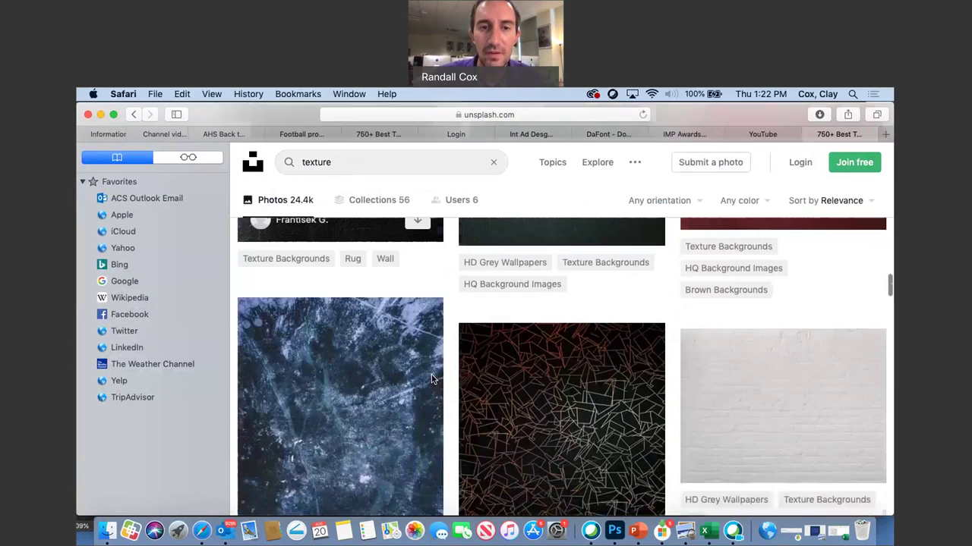
scroll(431, 379, "down", 3)
left_click(371, 351)
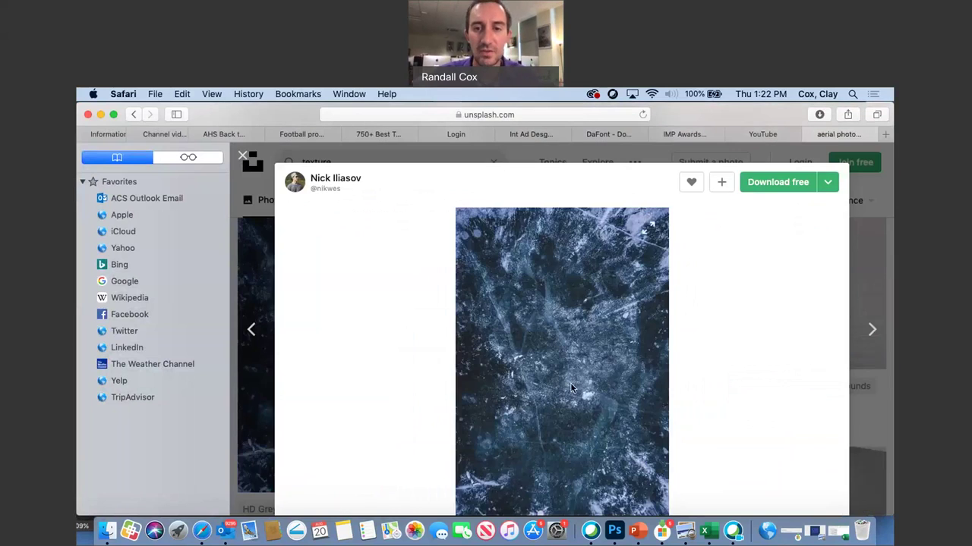
left_click(570, 382)
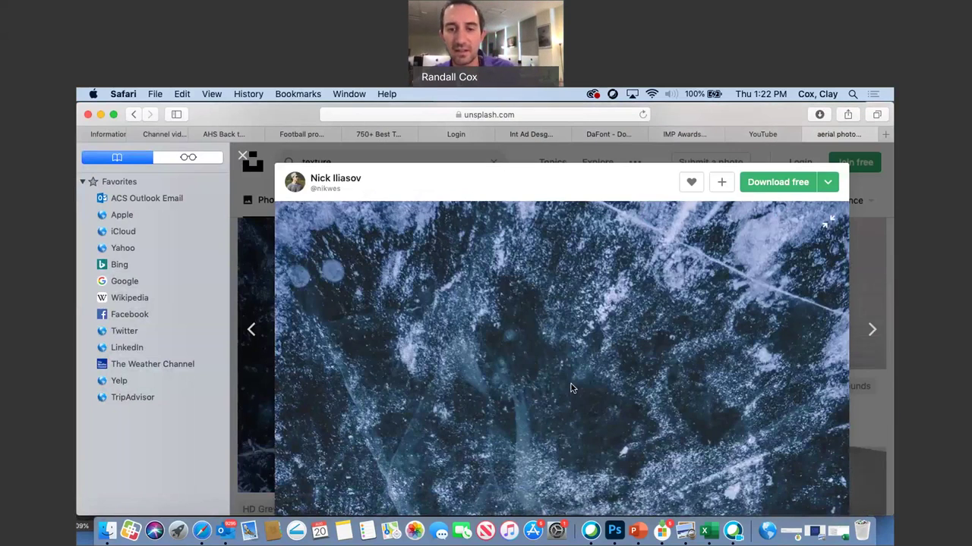
right_click(572, 384)
Copy the ice photo image and switch back to Photoshop
left_click(599, 484)
left_click(615, 531)
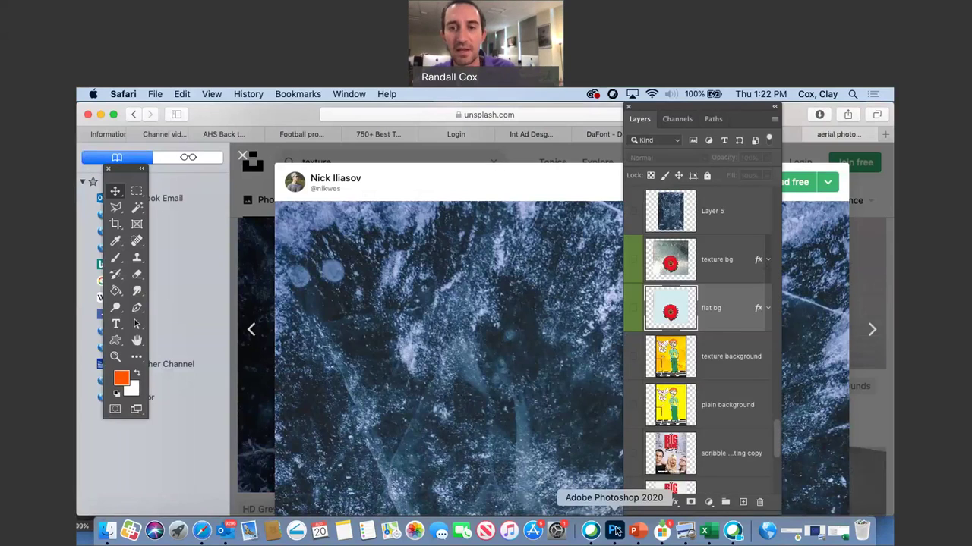
scroll(700, 311, "down", 5)
scroll(700, 311, "up", 2)
scroll(699, 311, "down", 2)
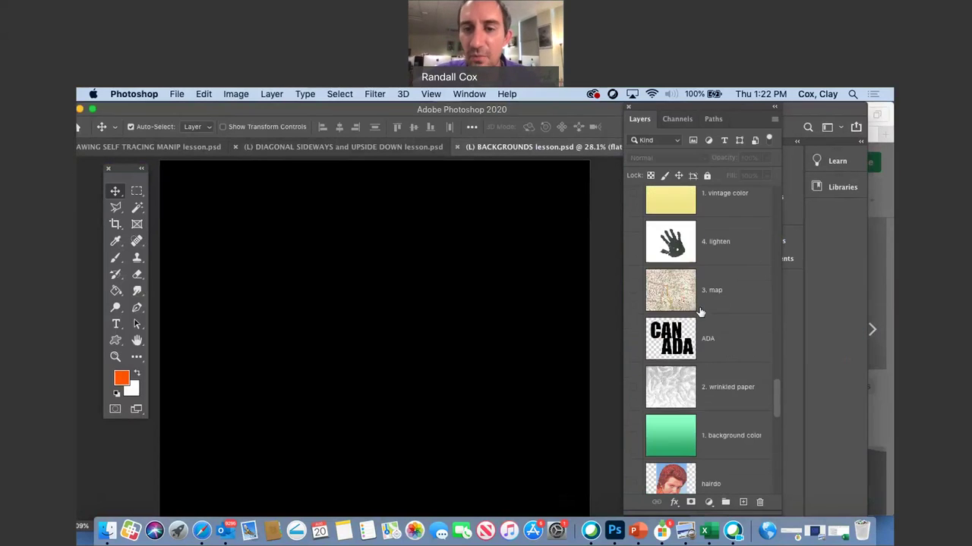
Compare the CANADA text over the wrinkled paper layer, then hide both layers
left_click(633, 339)
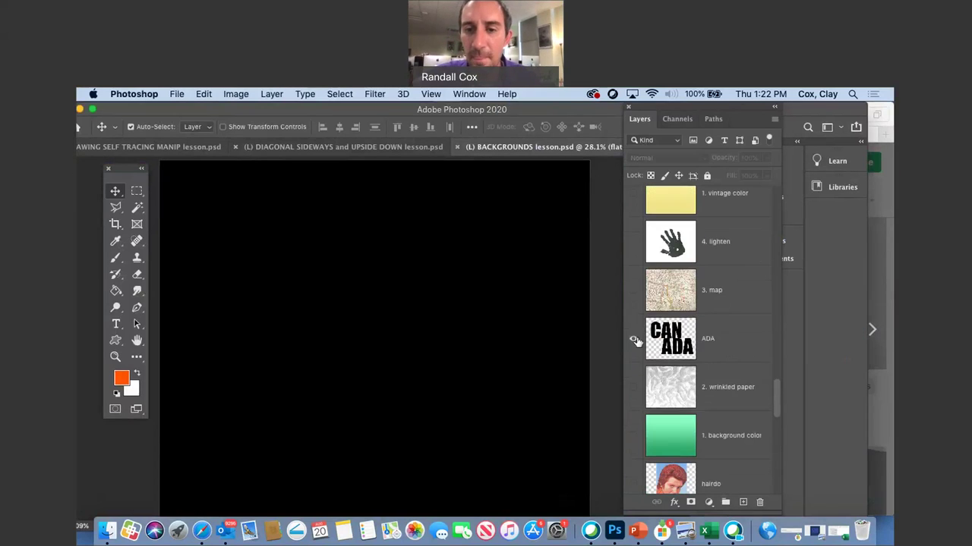
left_click(633, 387)
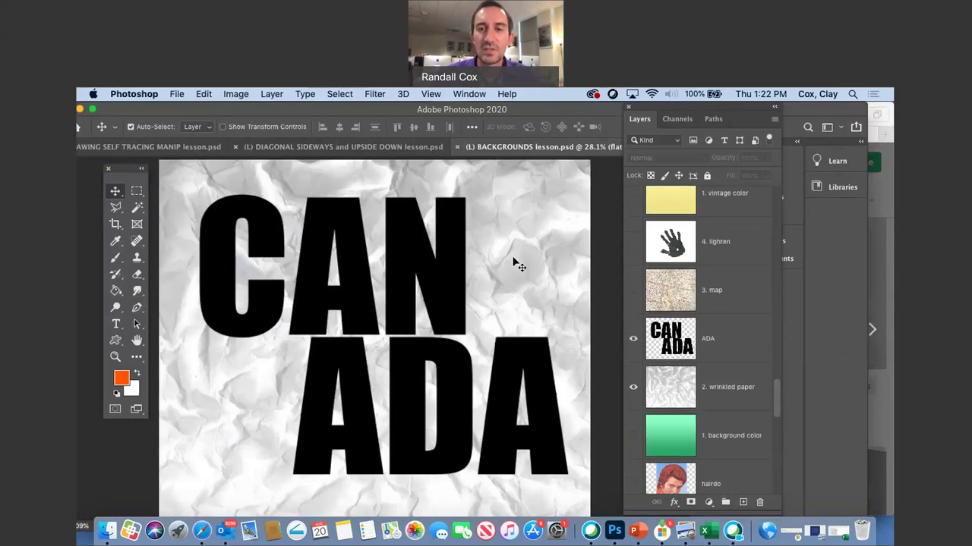
left_click(631, 345)
left_click(631, 343)
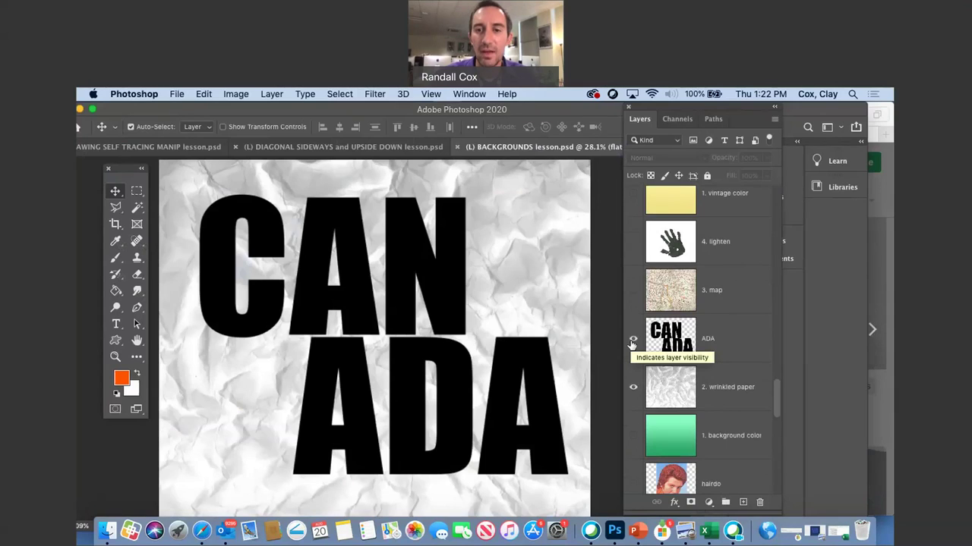
left_click_drag(633, 344, 630, 434)
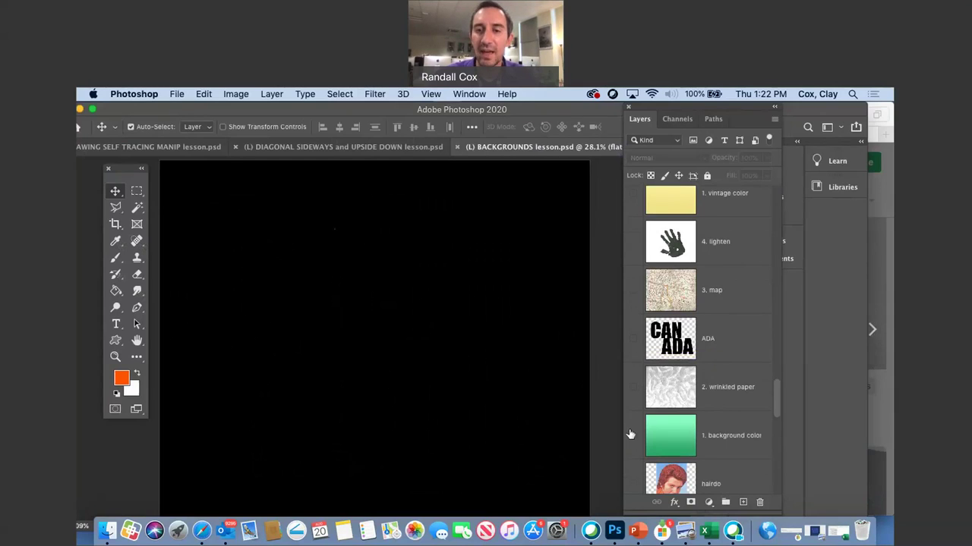
Show the green gradient background with the wrinkled paper over it, and select the paper layer
left_click(632, 389)
left_click(633, 388)
left_click(634, 437)
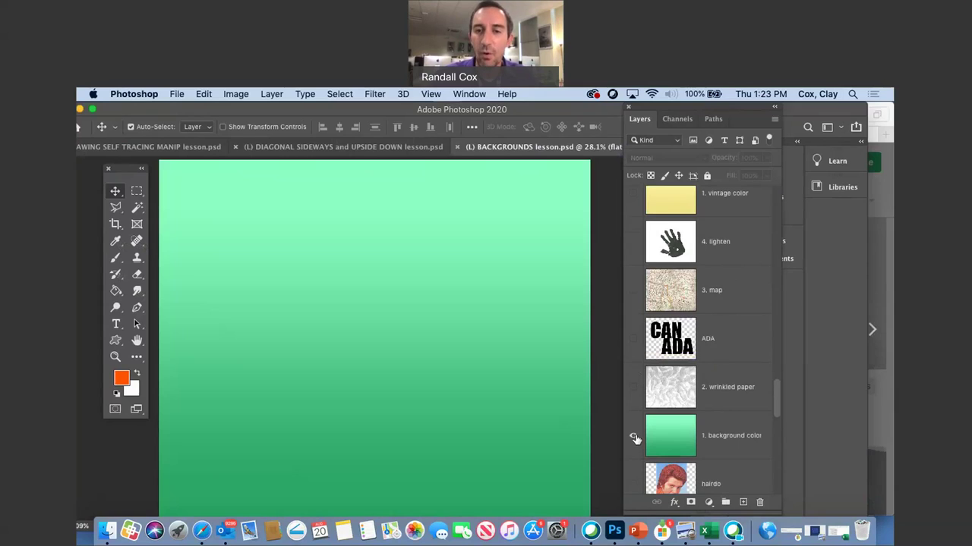
left_click(633, 389)
left_click(671, 389)
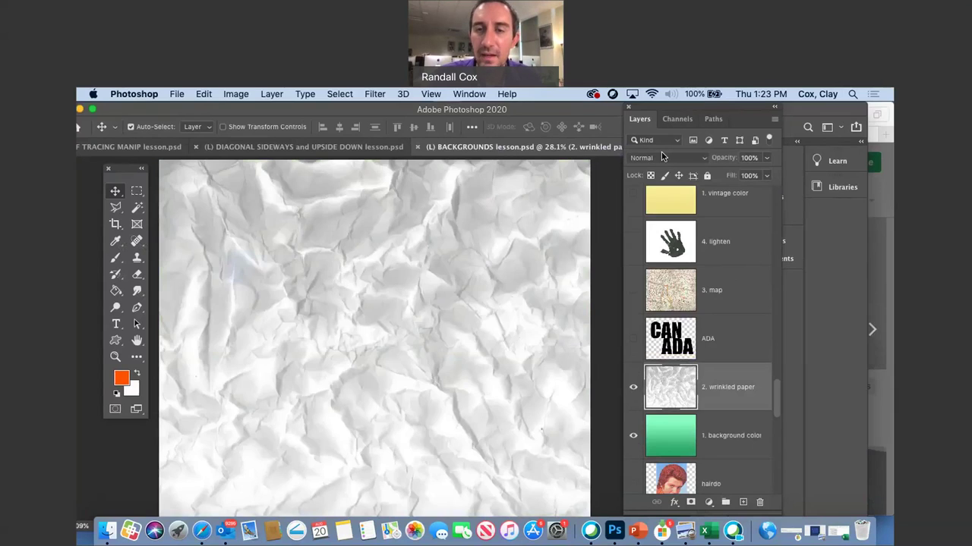
Set the wrinkled paper layer's blend mode to Multiply
left_click(661, 157)
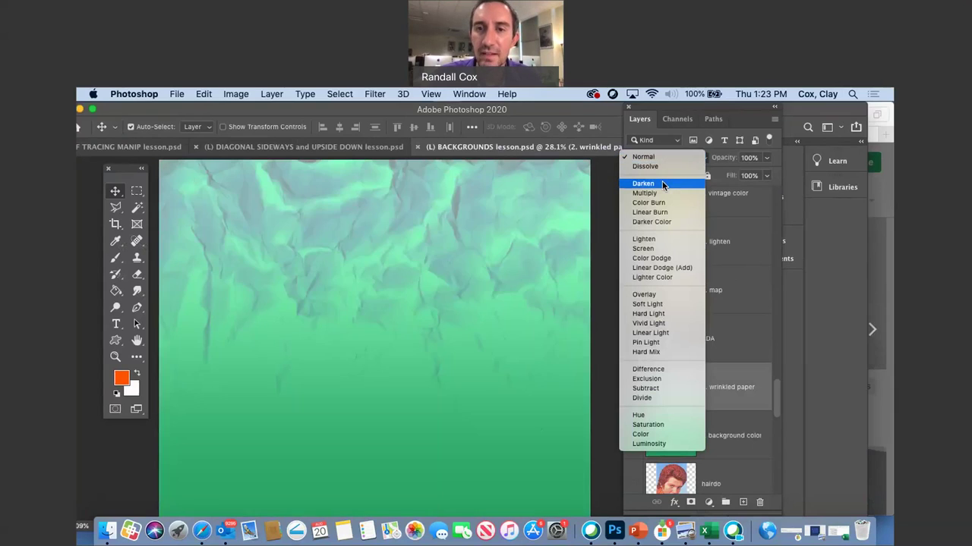
left_click(656, 156)
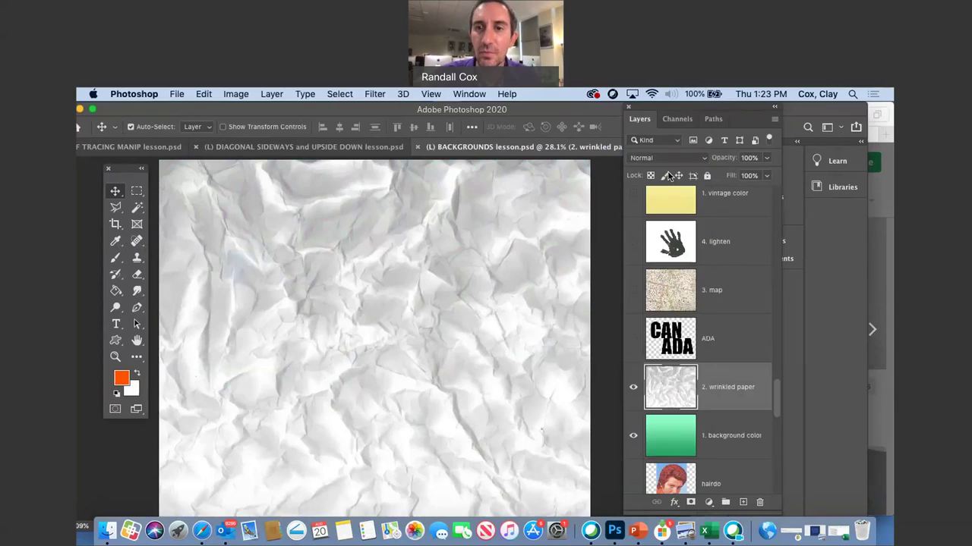
left_click(661, 157)
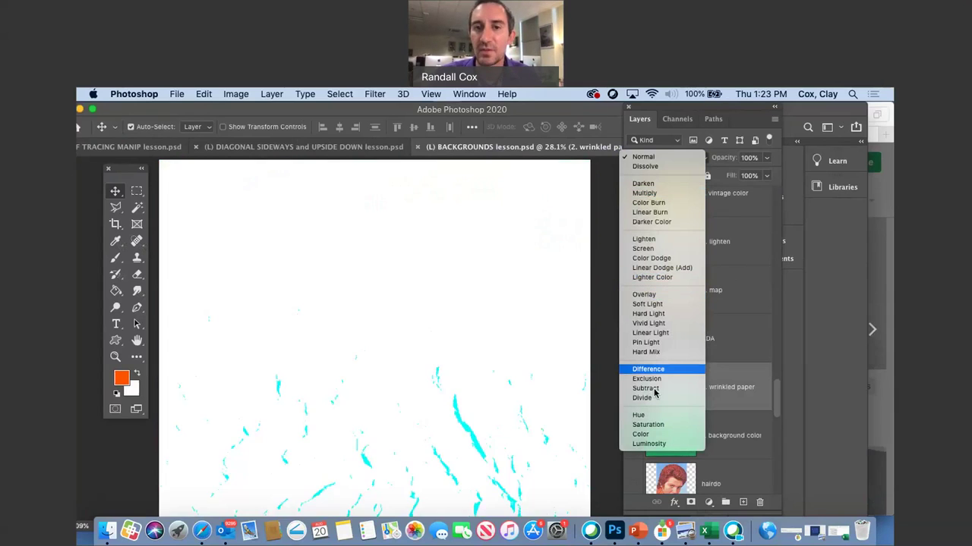
left_click(650, 194)
Show and select the ADA text layer, then glance at the browser and return to Photoshop
left_click(633, 338)
left_click(666, 346)
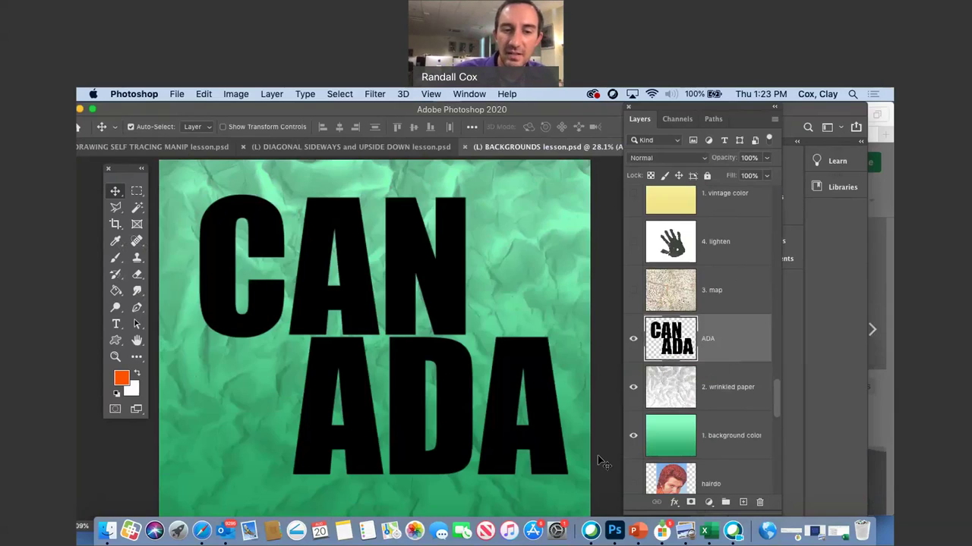
left_click(201, 530)
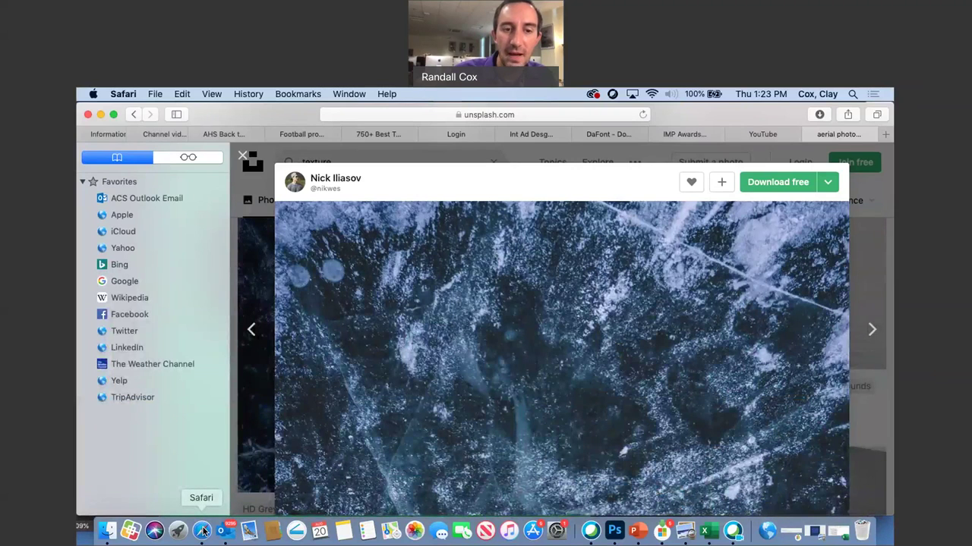
left_click(615, 530)
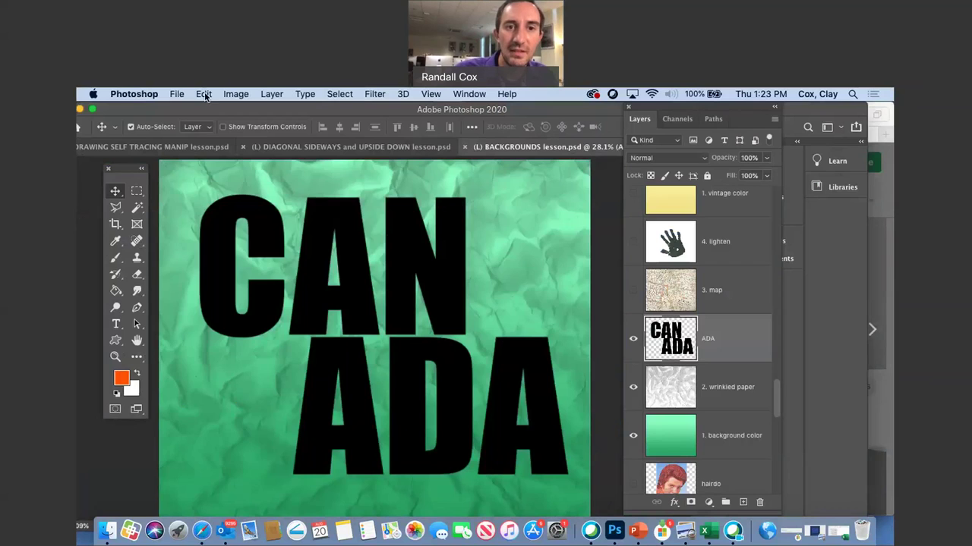
Paste the ice photo as Layer 6, rotate it 90° and scale it to span the canvas width
left_click(204, 95)
left_click(216, 210)
key("super+t")
left_click_drag(225, 172, 478, 249)
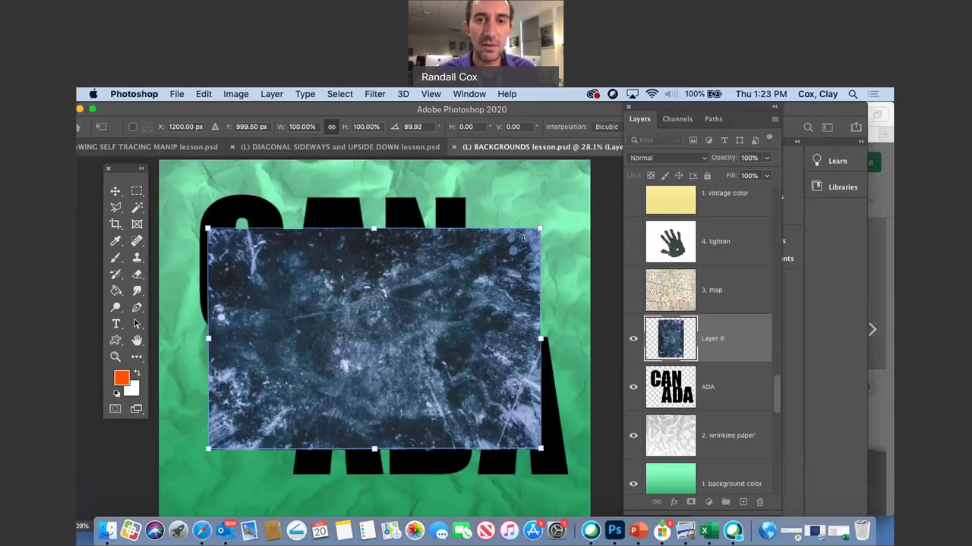
left_click_drag(539, 228, 596, 191)
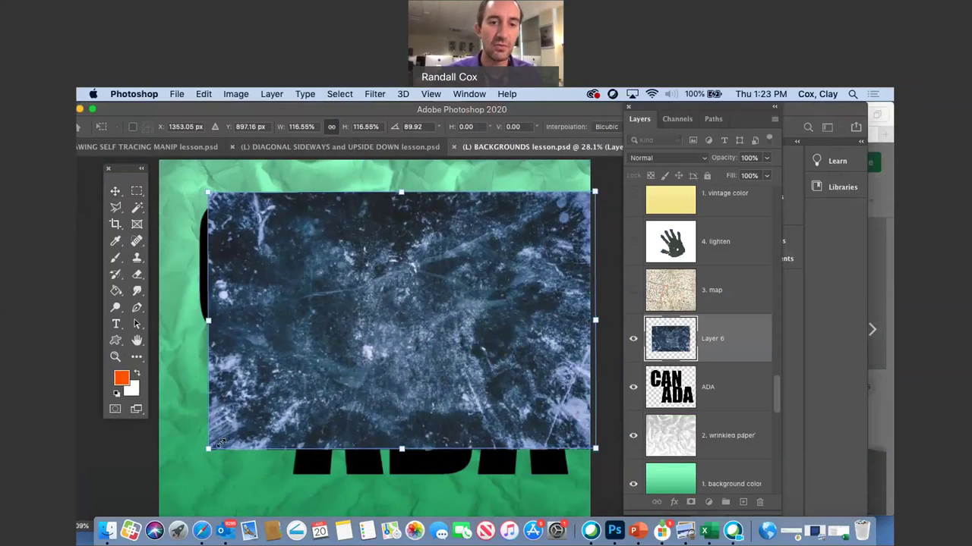
left_click_drag(209, 449, 163, 480)
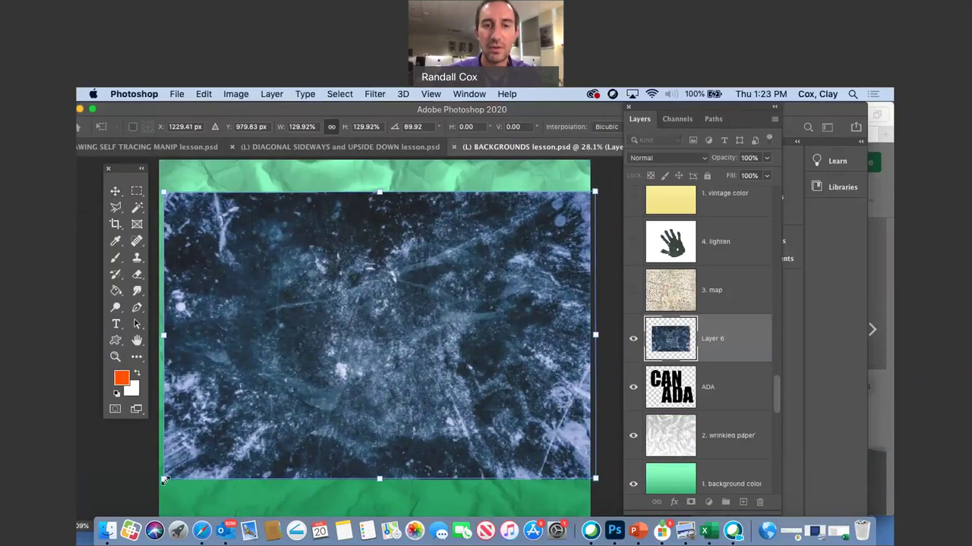
key("Return")
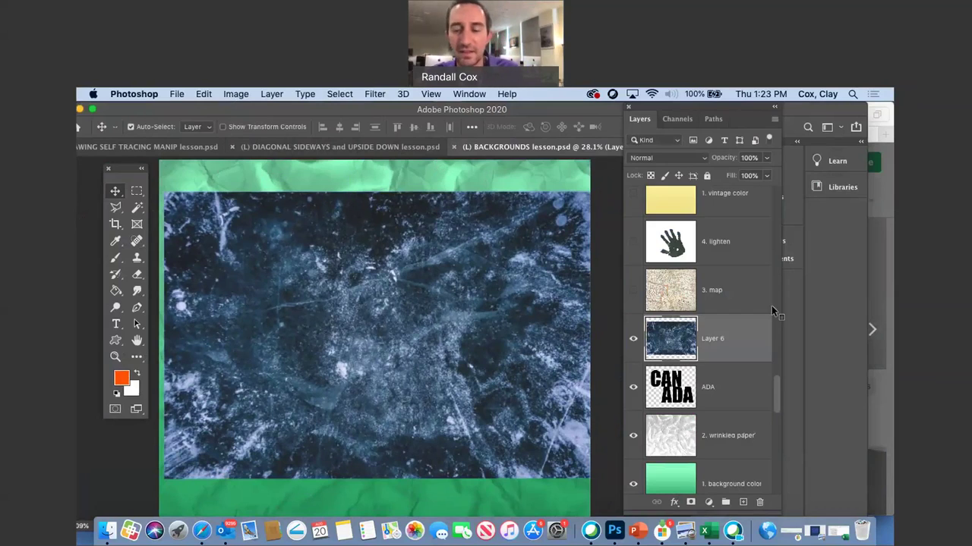
right_click(744, 336)
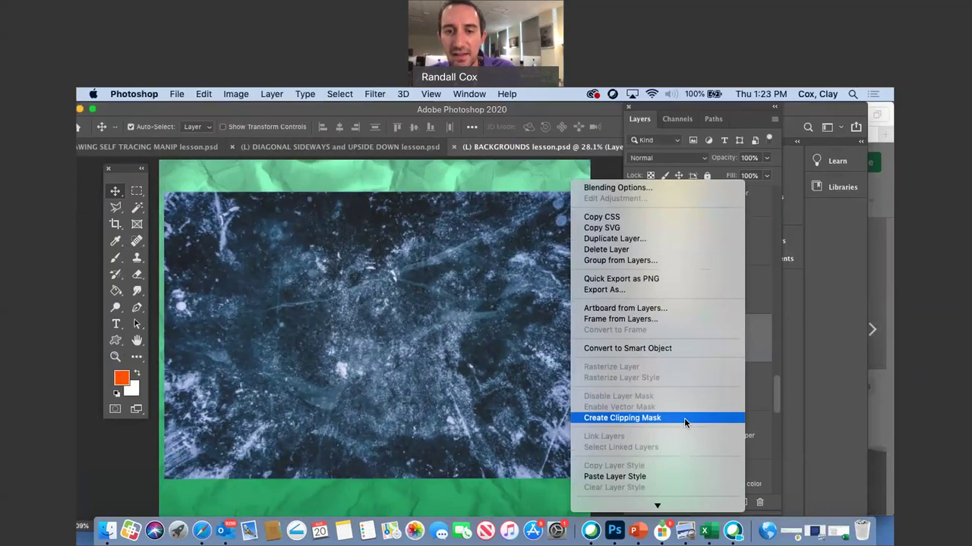
left_click(680, 418)
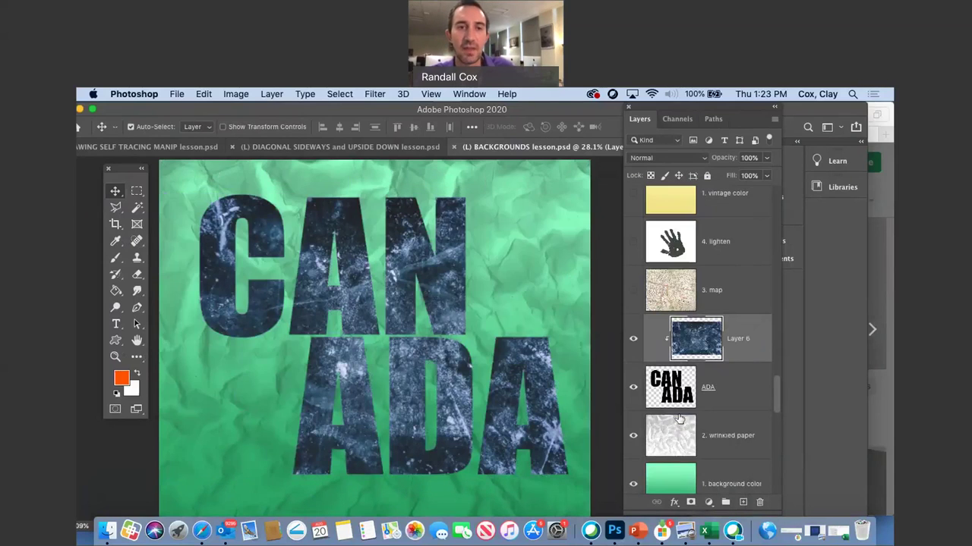
mouse_move(315, 246)
left_mouse_down()
mouse_move(335, 258)
mouse_move(337, 228)
mouse_move(356, 216)
mouse_move(302, 262)
mouse_move(307, 254)
left_mouse_up()
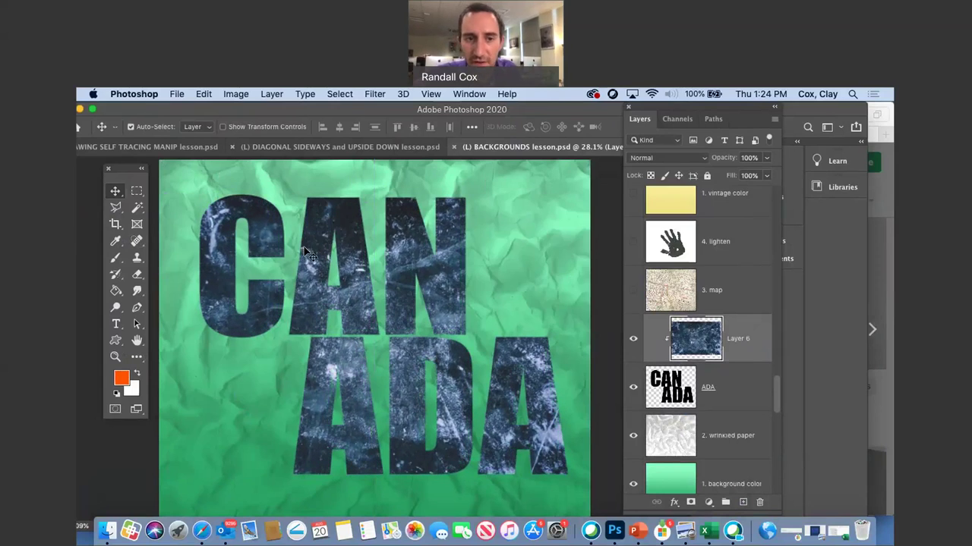
key("super+z")
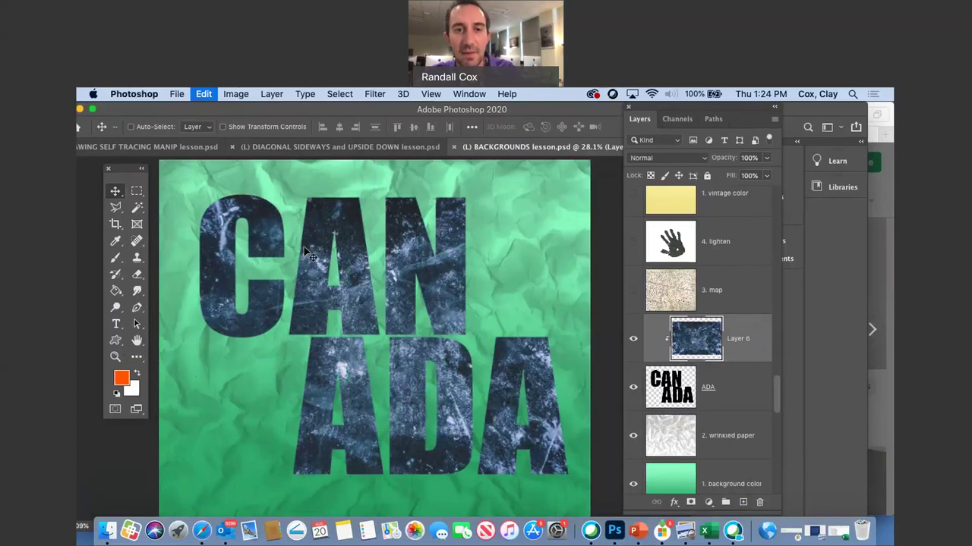
key("super+z")
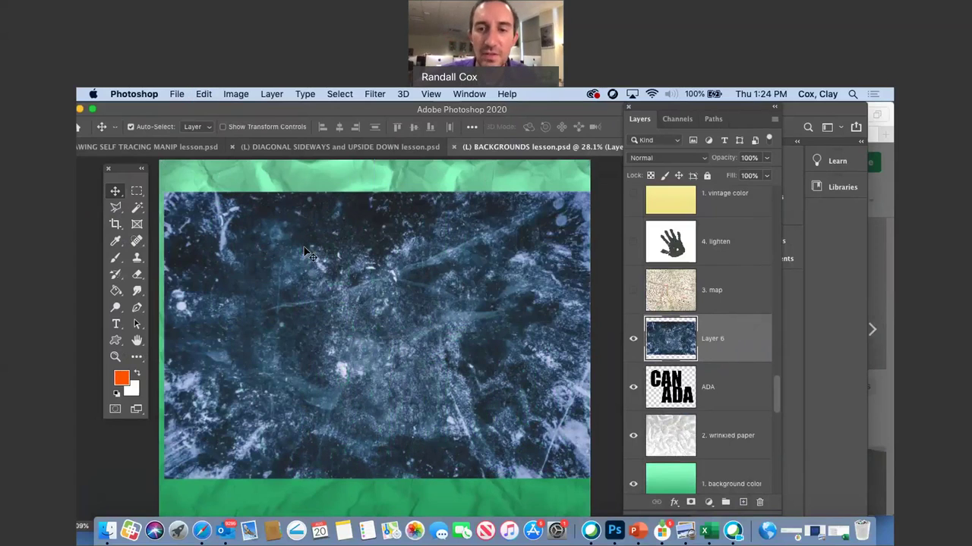
Apply a Threshold of about 127 to Layer 6, turning the ice texture into black-and-white grunge
left_click(232, 94)
mouse_move(349, 130)
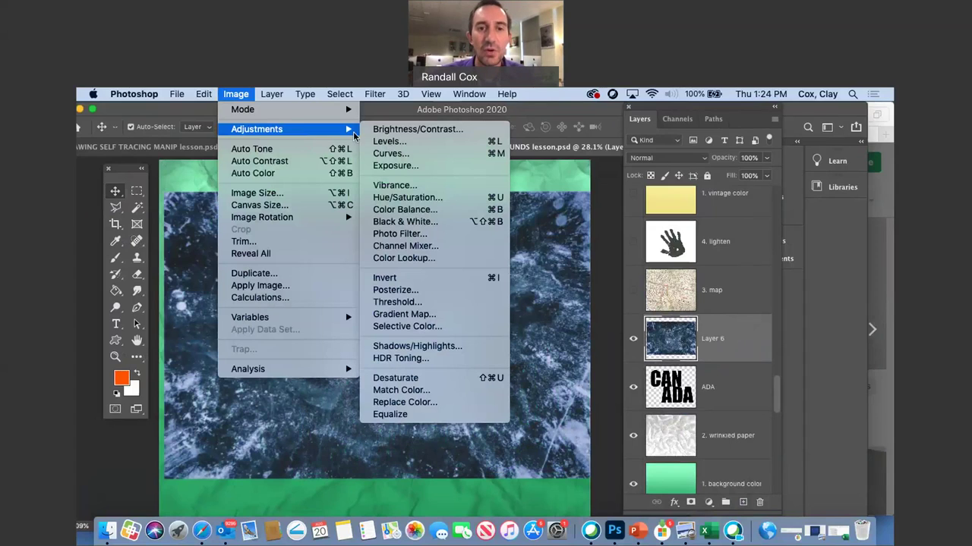
left_click(423, 302)
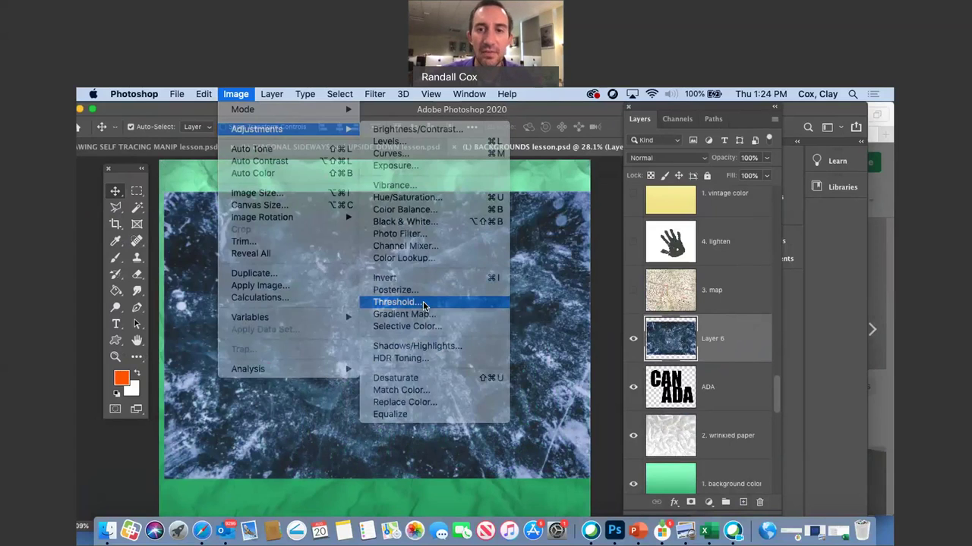
mouse_move(636, 292)
left_mouse_down()
mouse_move(655, 291)
mouse_move(616, 290)
mouse_move(637, 295)
left_mouse_up()
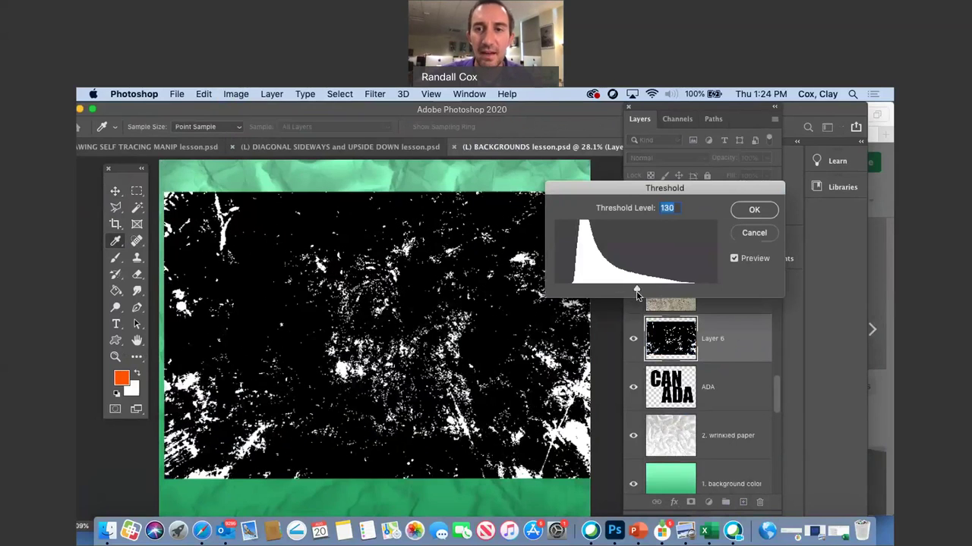
left_click(750, 212)
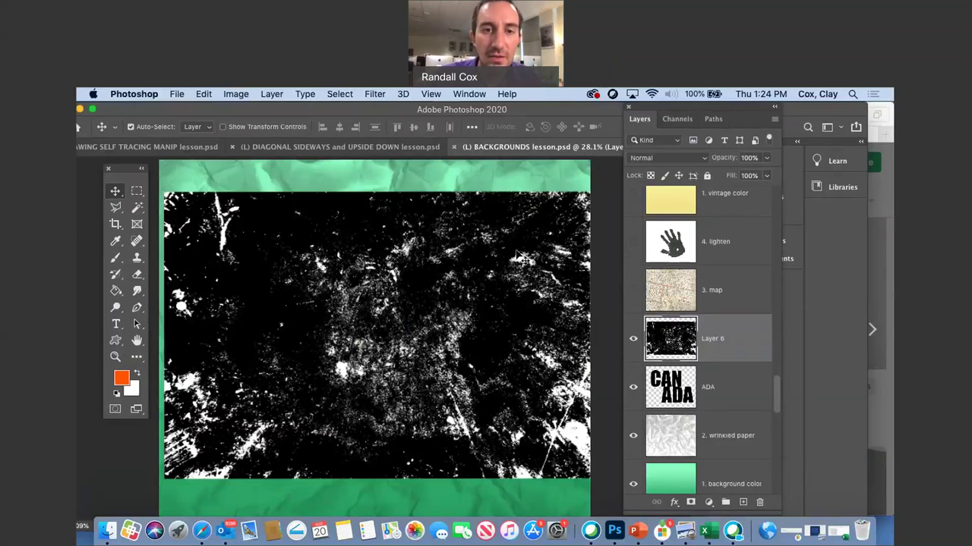
With the Magic Wand and other layers hidden, select all similar grunge texture pixels
left_click(136, 207)
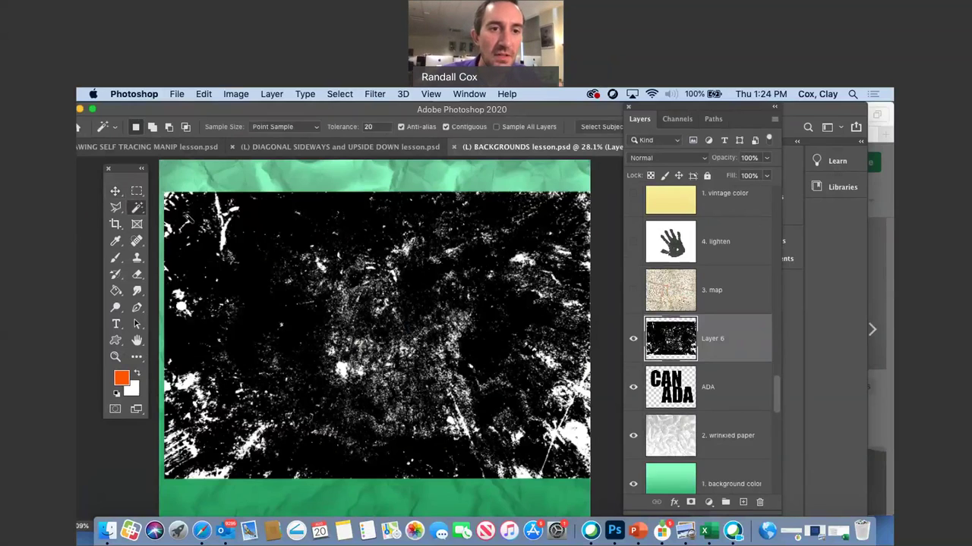
left_click(633, 338)
left_click(633, 387)
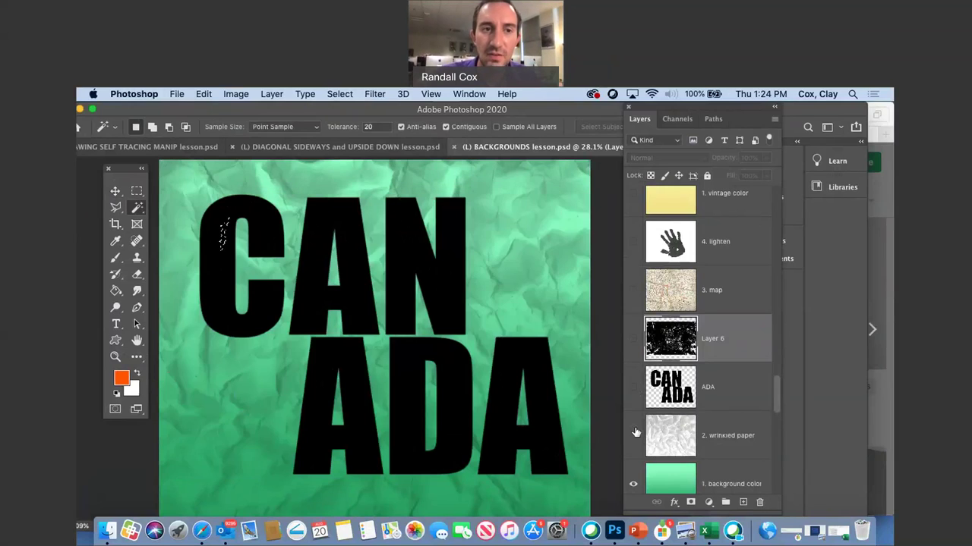
left_click(634, 434)
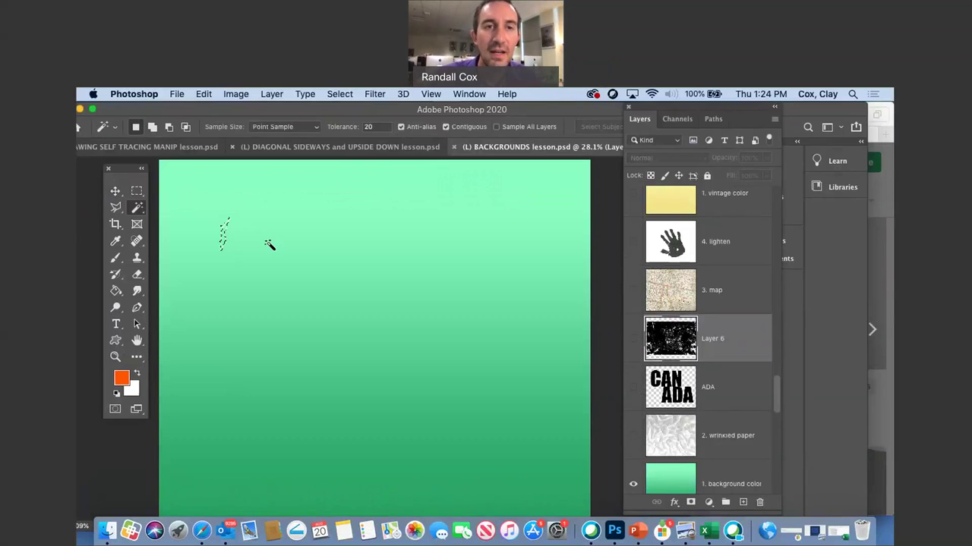
left_click(340, 93)
left_click(361, 309)
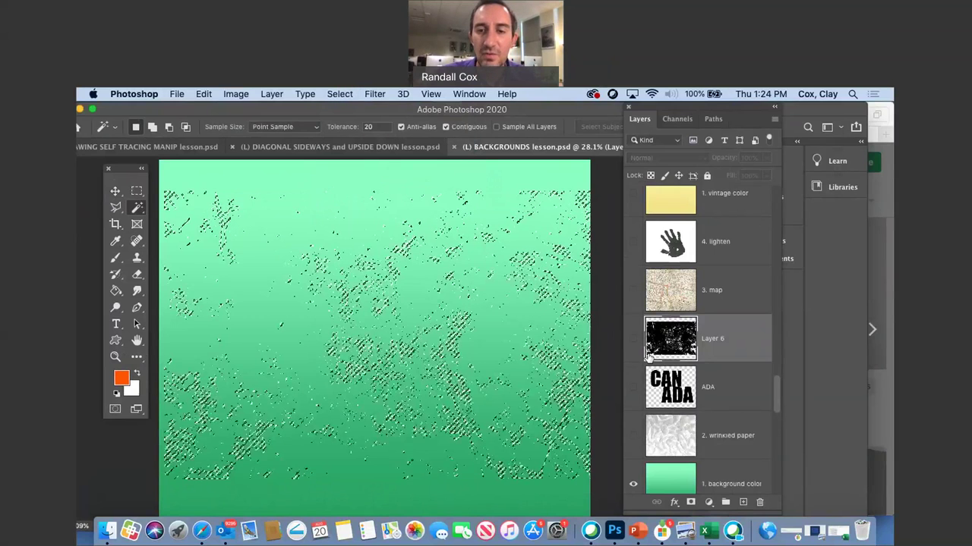
Show the ADA text and wrinkled paper again, select ADA, and add new Layer 7 above it
left_click(633, 387)
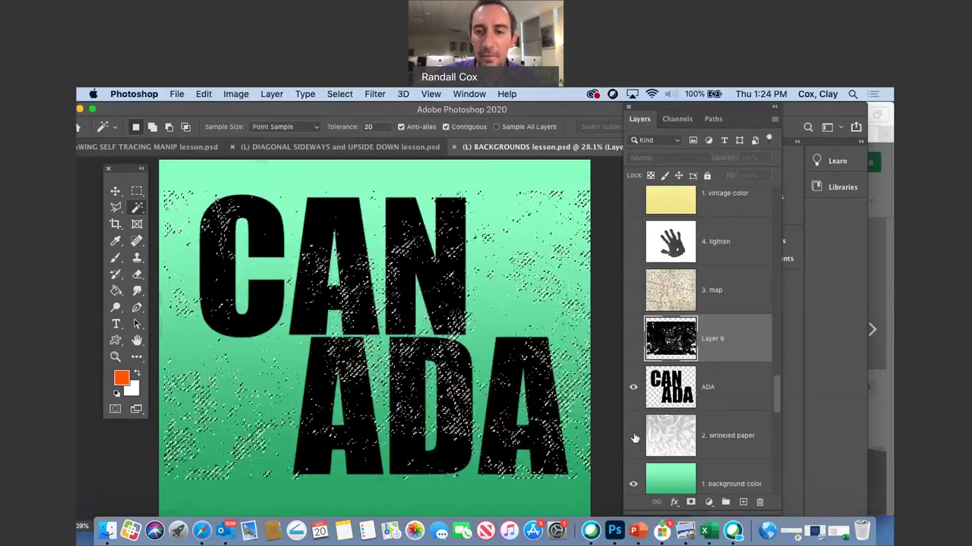
left_click(633, 436)
left_click(675, 388)
key("super+j")
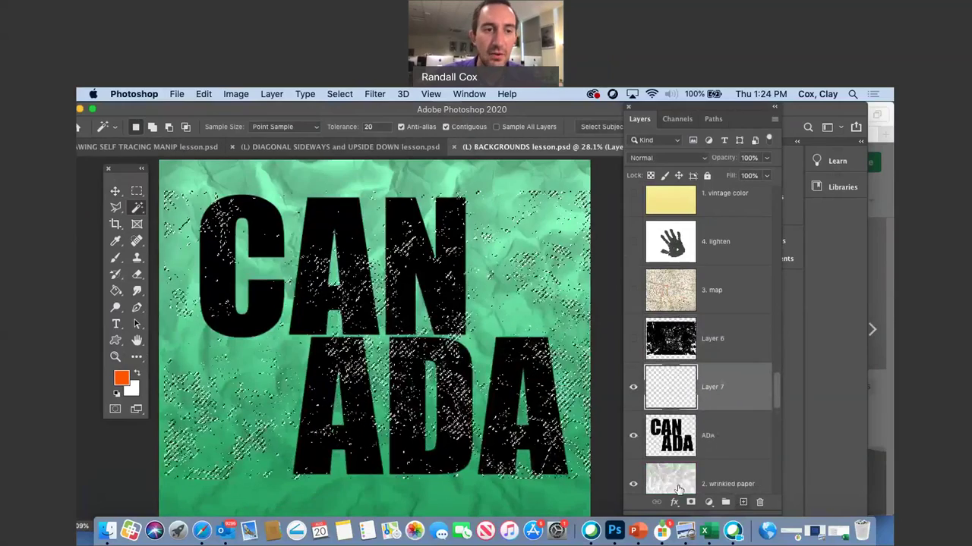
Sample a light green from the canvas and Paint Bucket fill Layer 7's selection with it
left_click(122, 378)
left_click(357, 368)
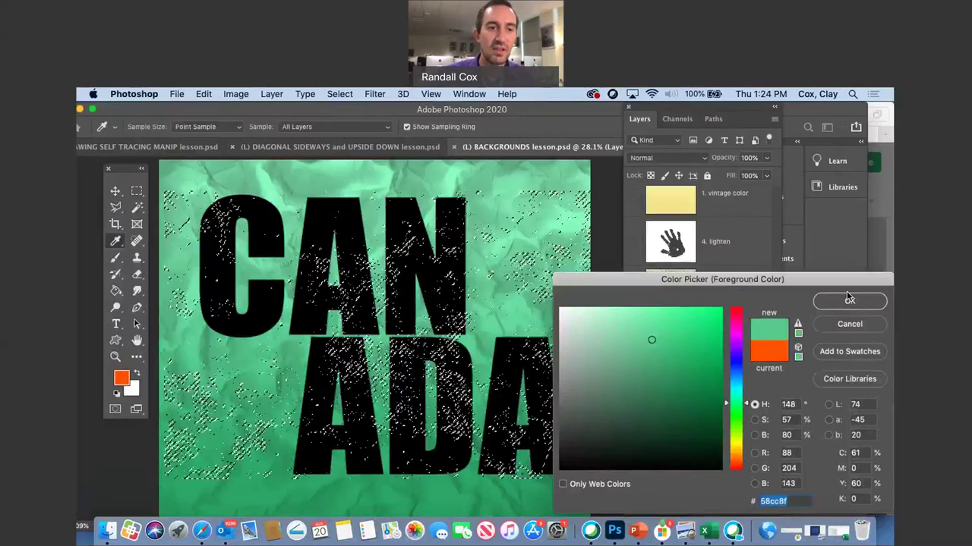
key("Return")
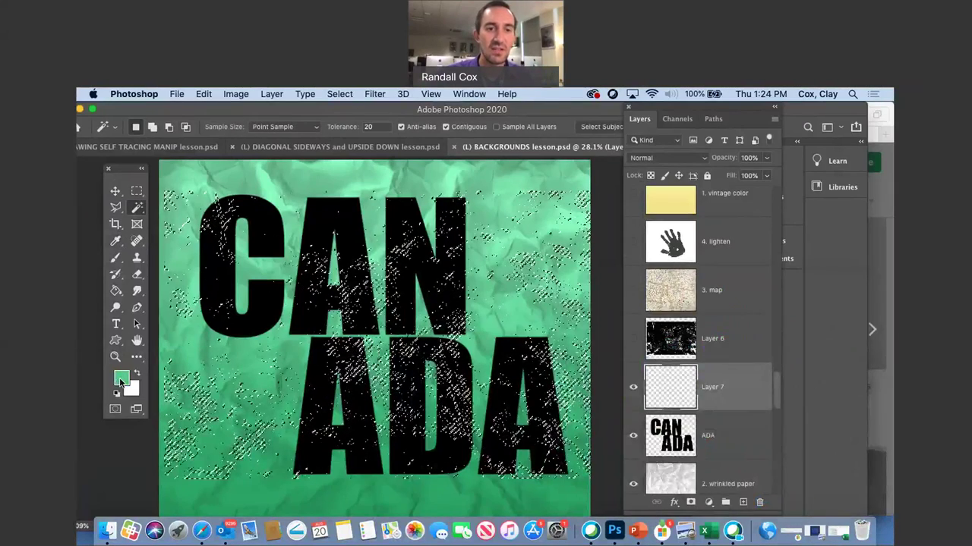
left_click(120, 379)
left_click(194, 328)
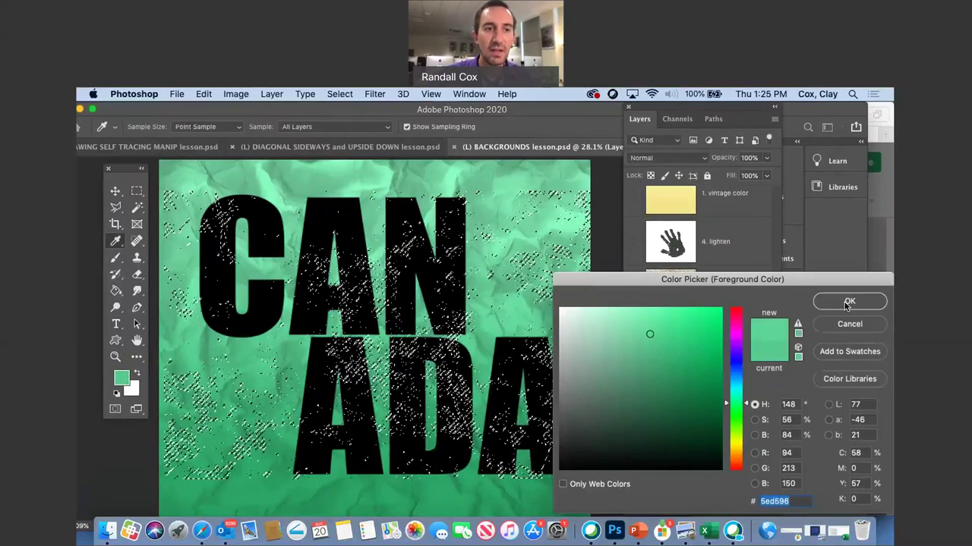
left_click(847, 302)
key("g")
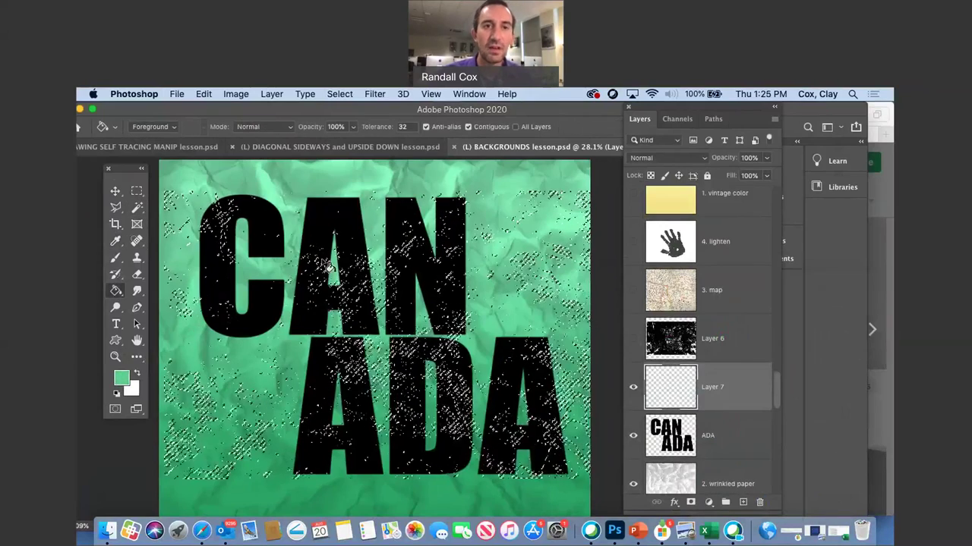
left_click(328, 267)
Deselect, fit the image on screen, lower Layer 7 to 53% opacity, then hide it
left_click(339, 94)
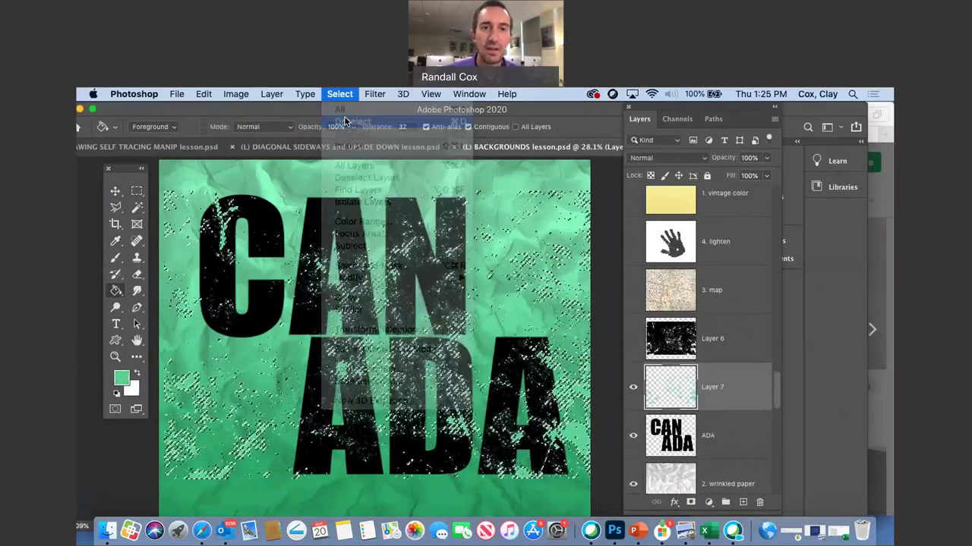
left_click(344, 121)
key("z")
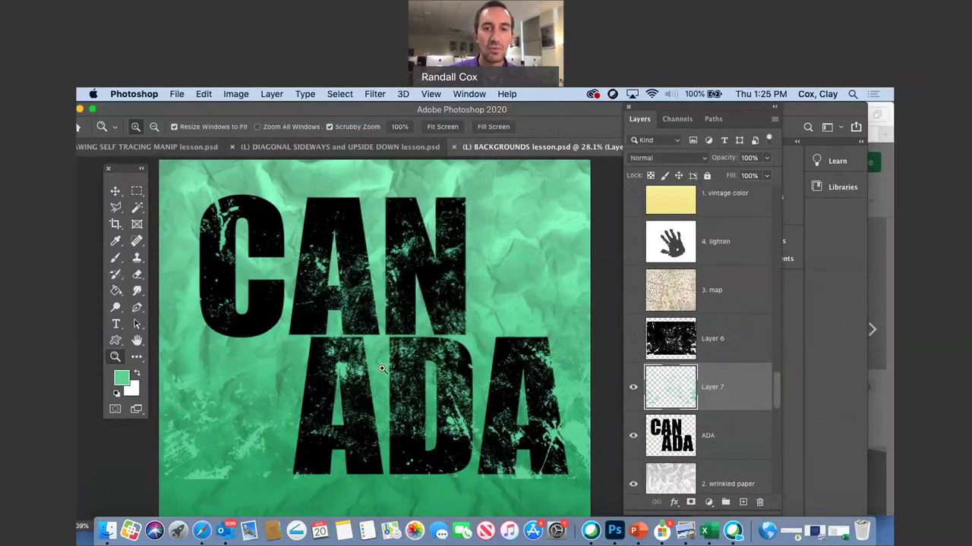
key("super+0")
key("v")
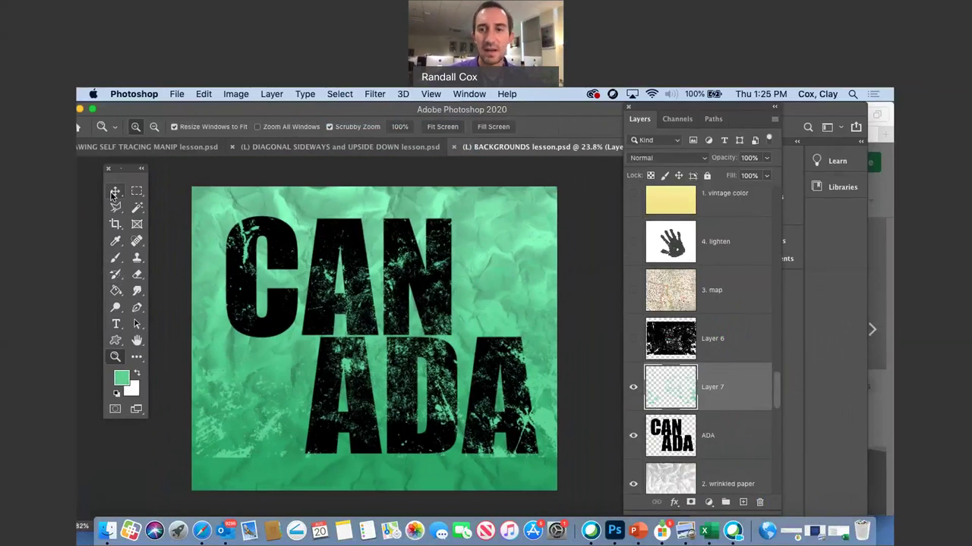
left_click(765, 158)
left_click_drag(768, 175, 740, 176)
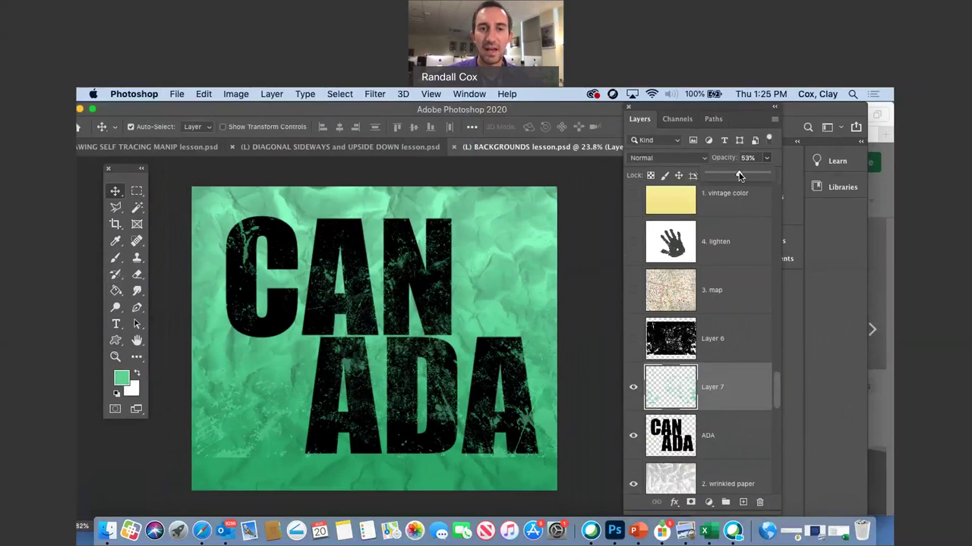
left_click(633, 388)
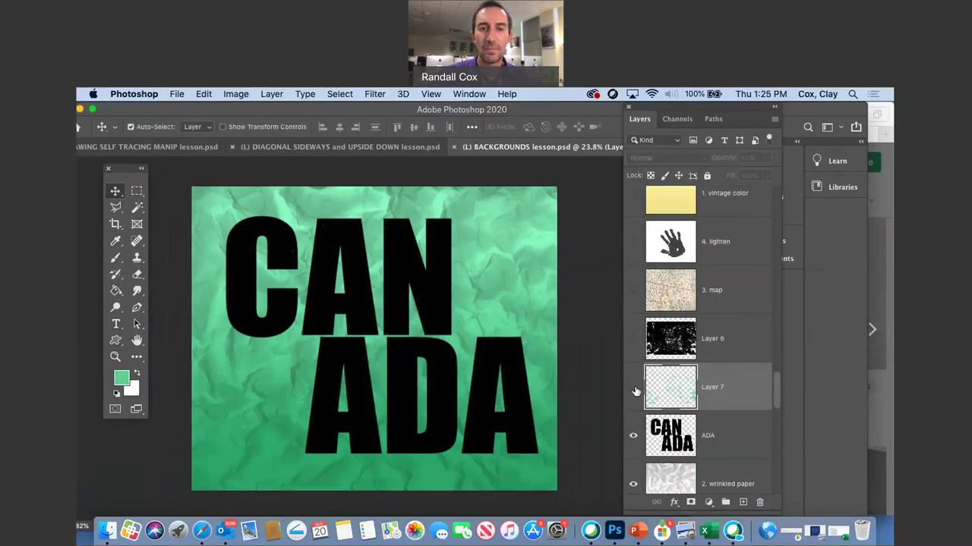
Compare Layer 7 on and off while zooming in slightly, then show Layer 6 and drag it toward Layer 7
left_click(633, 388)
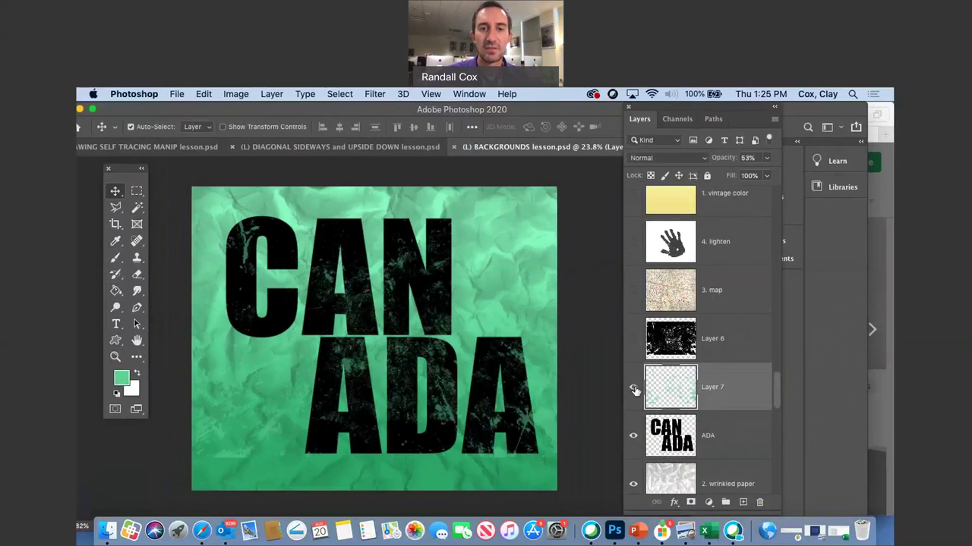
left_click(633, 388)
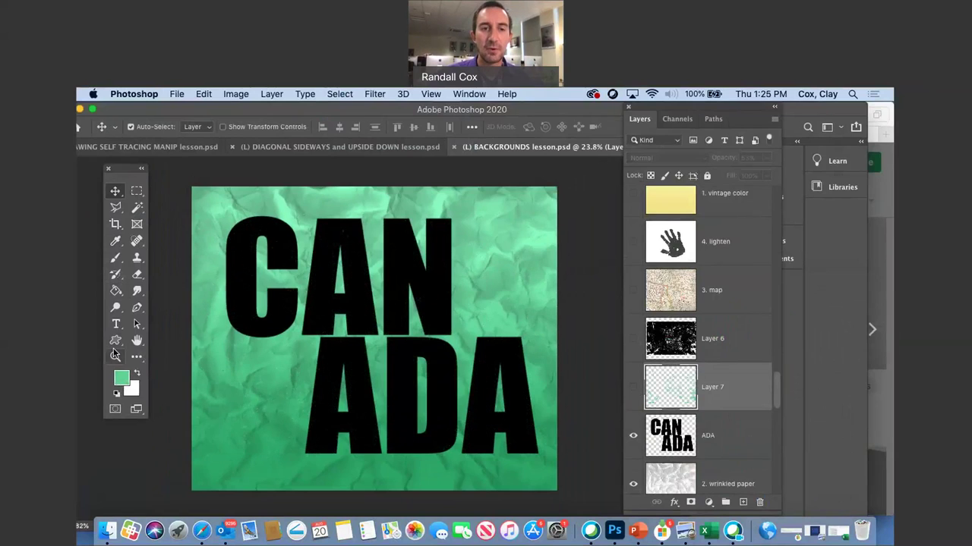
left_click(115, 357)
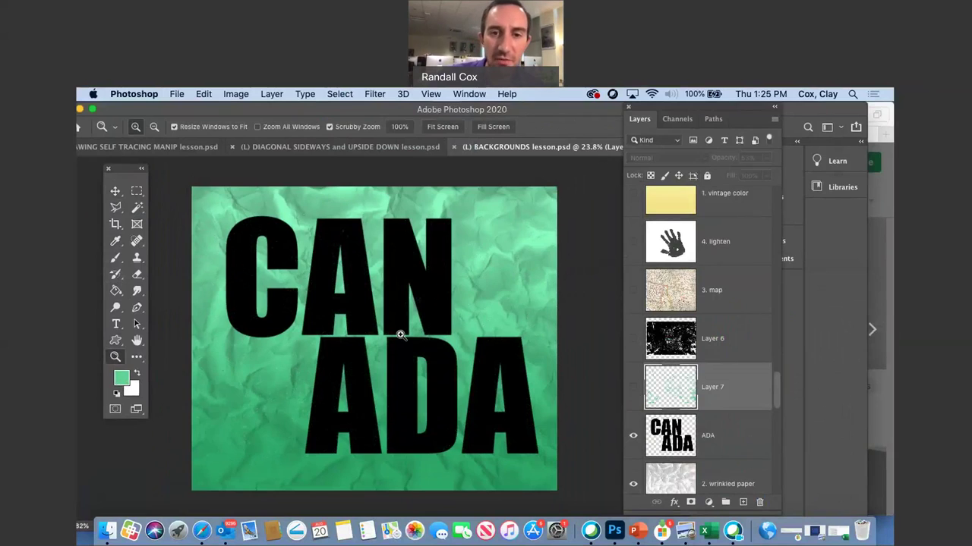
left_click_drag(403, 326, 407, 323)
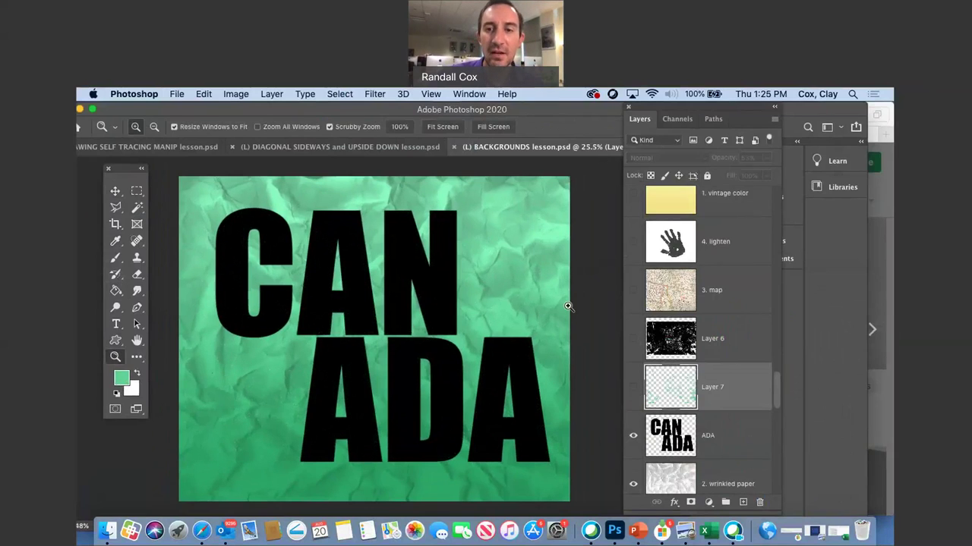
left_click(633, 389)
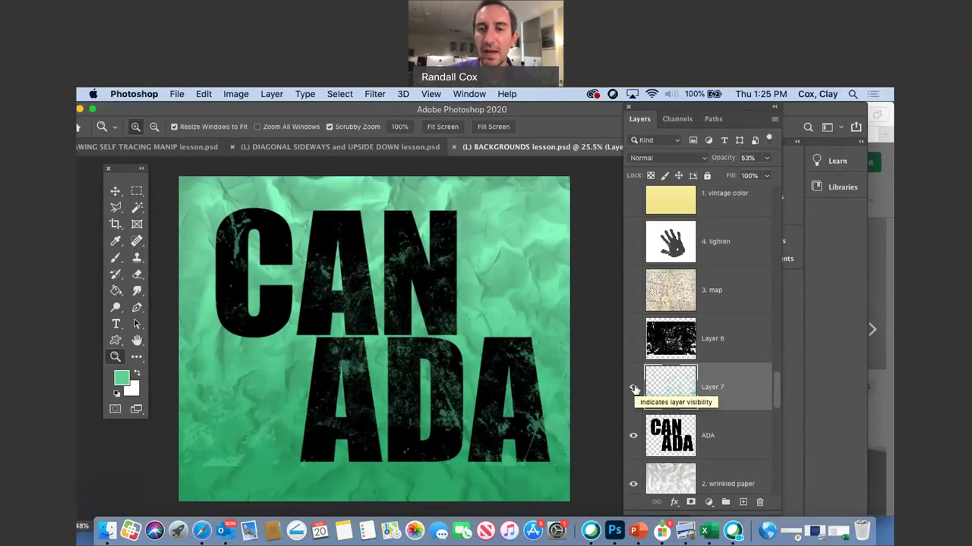
left_click(633, 388)
left_click(634, 339)
left_click_drag(676, 345, 725, 402)
Place Layer 6 below Layer 7 above the ADA text, show it, and apply Create Clipping Mask
right_click(741, 386)
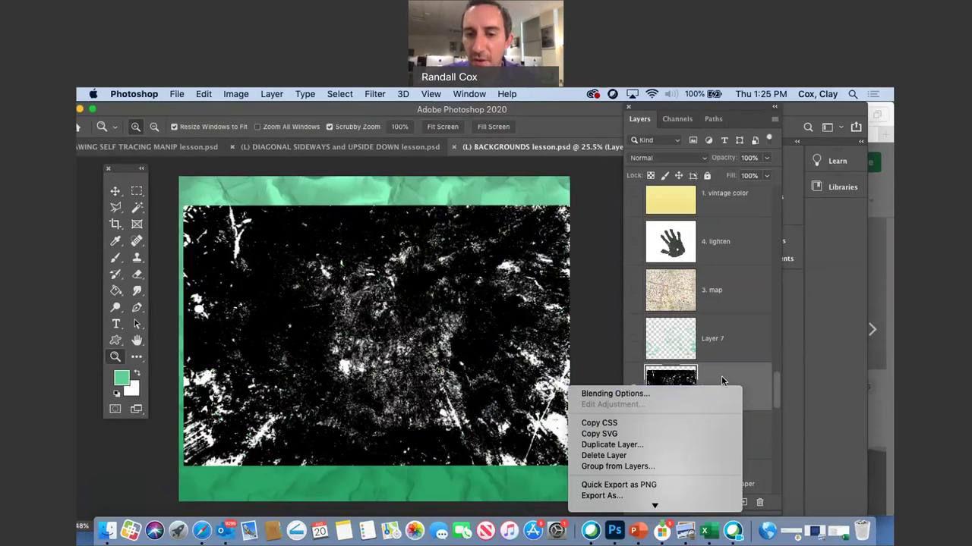
left_click(634, 389)
left_click(634, 389)
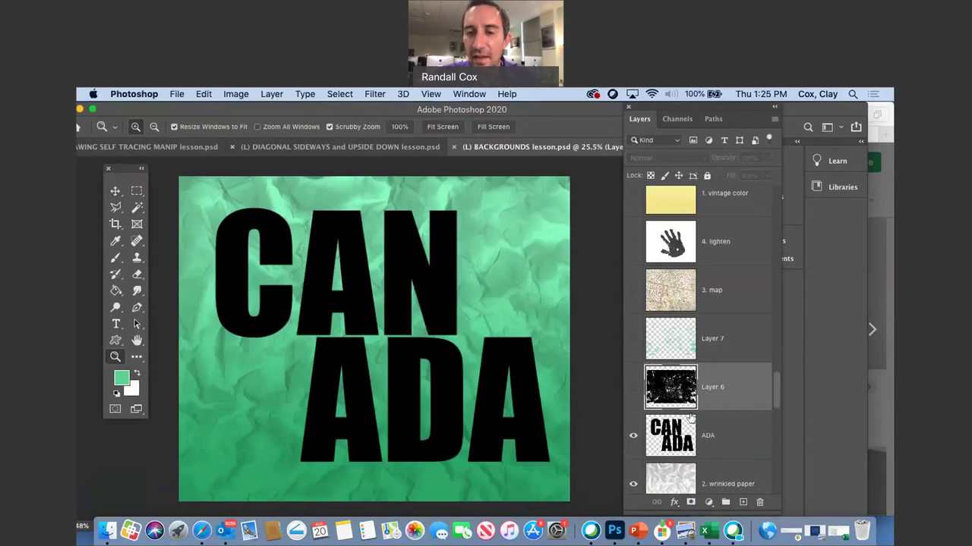
left_click_drag(724, 392, 722, 334)
left_click_drag(721, 387, 720, 402)
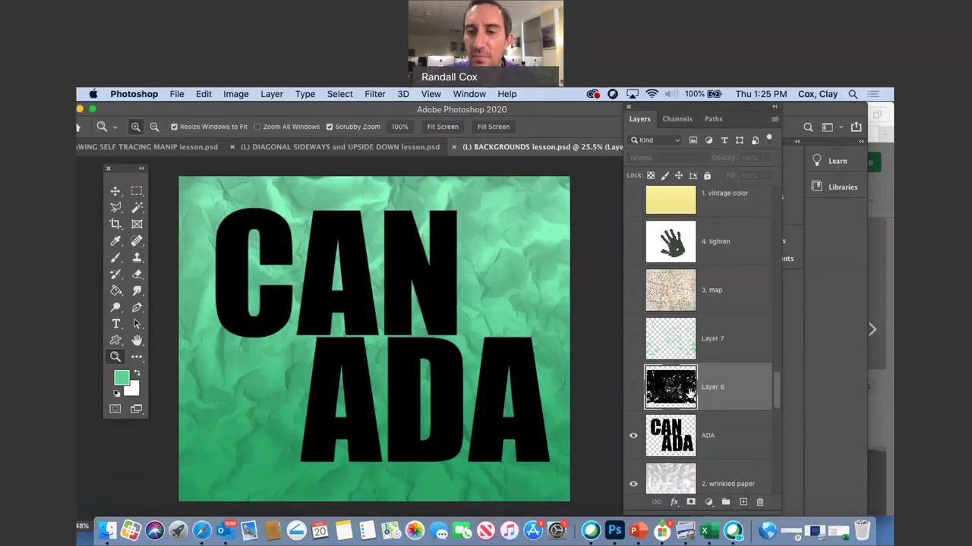
left_click(633, 387)
right_click(682, 388)
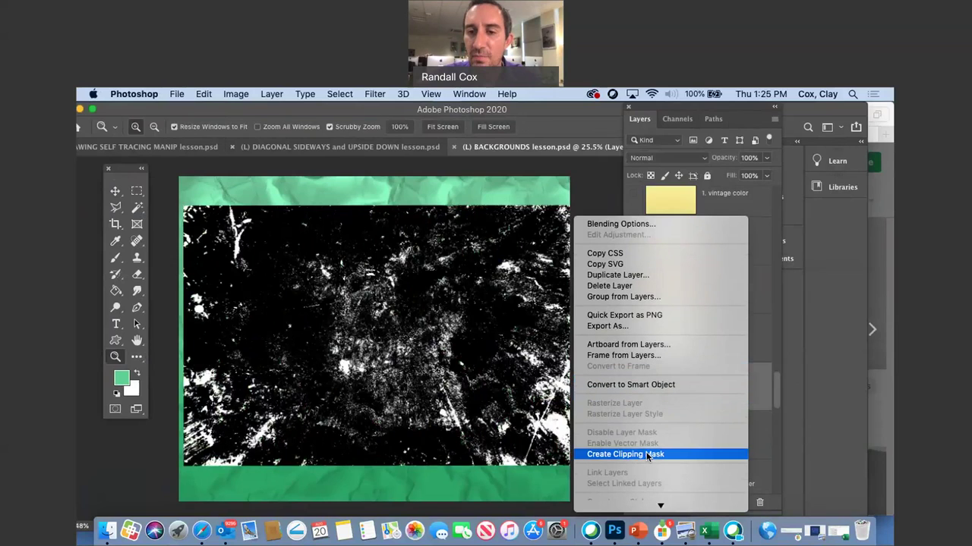
left_click(648, 454)
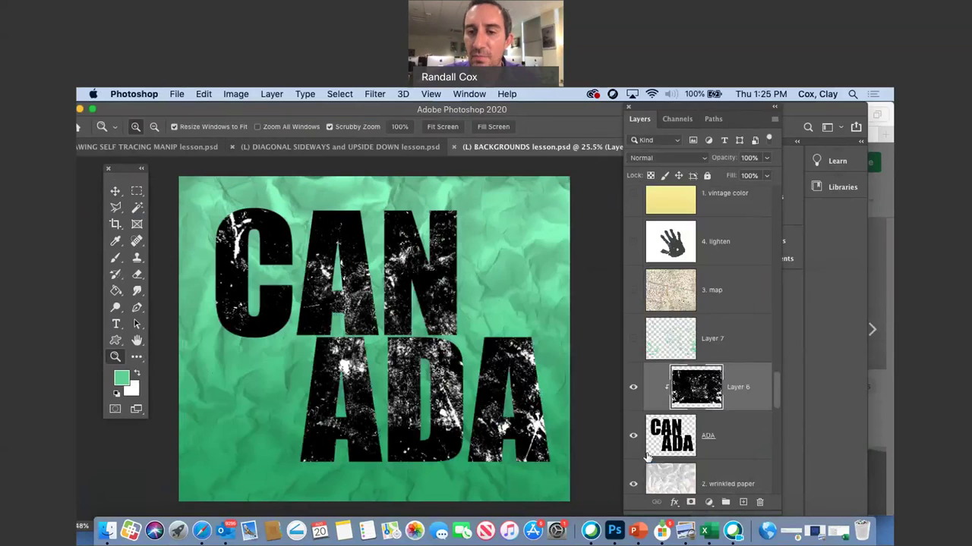
Toggle Layer 7 and the grunge Layer 6 on and off to compare their effect on the letters
left_click(634, 341)
left_click(633, 341)
left_click(633, 385)
left_click(634, 385)
left_click(633, 385)
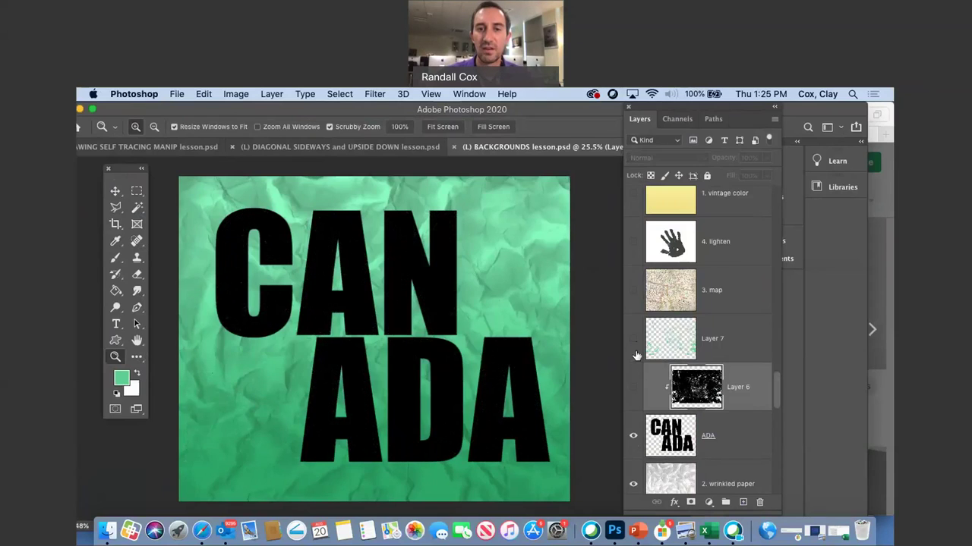
left_click(634, 340)
left_click(633, 387)
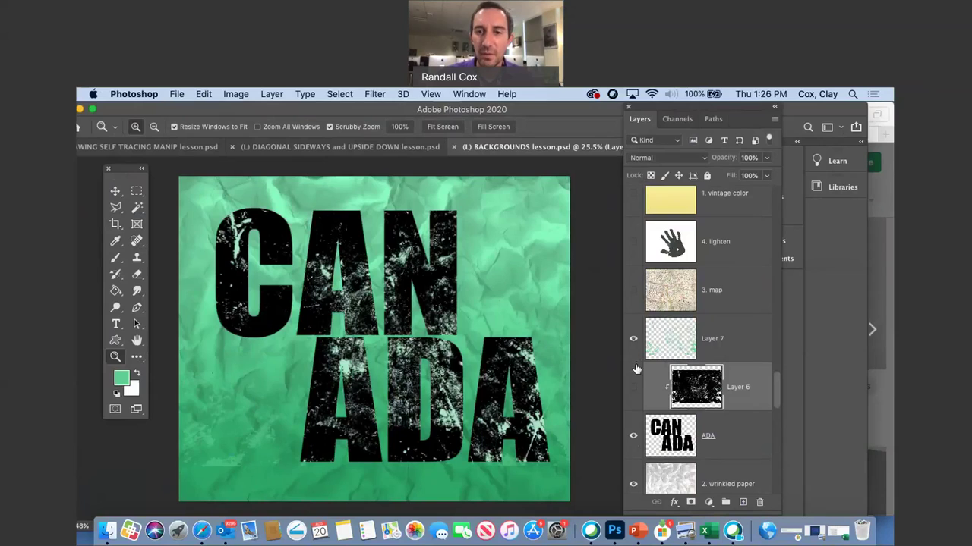
Hide Layer 7, Layer 6 and the ADA text, leaving only the wrinkled green paper
left_click(634, 340)
left_click(633, 387)
left_click(634, 435)
scroll(633, 446, "down", 3)
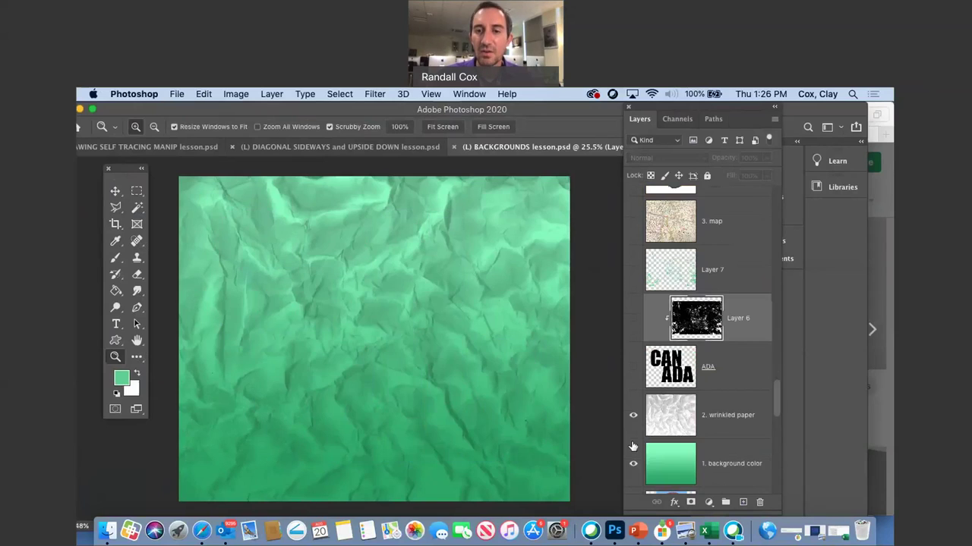
scroll(633, 440, "up", 3)
scroll(633, 429, "down", 4)
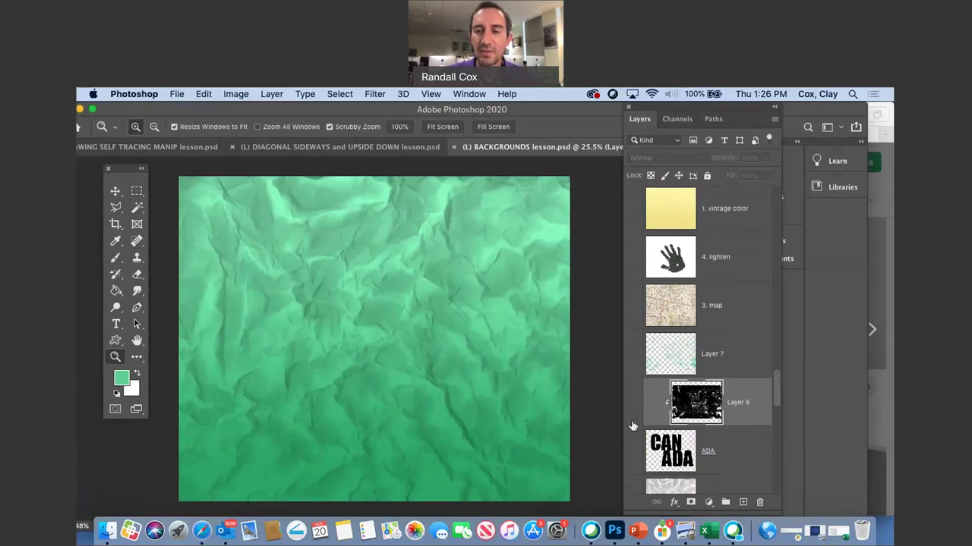
scroll(633, 426, "up", 2)
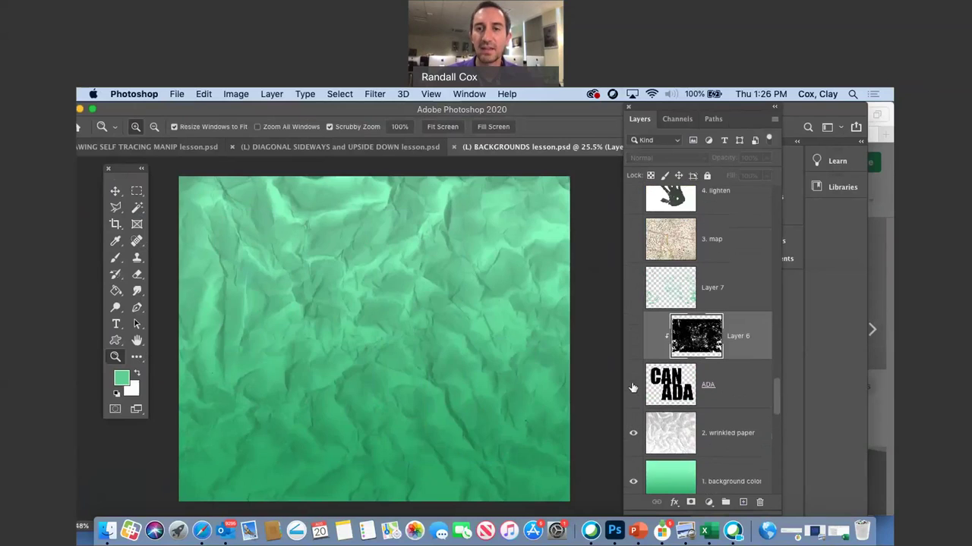
Desaturate the 3. map layer, set it to Multiply, and move it below the ADA text
left_click(635, 241)
left_click(670, 242)
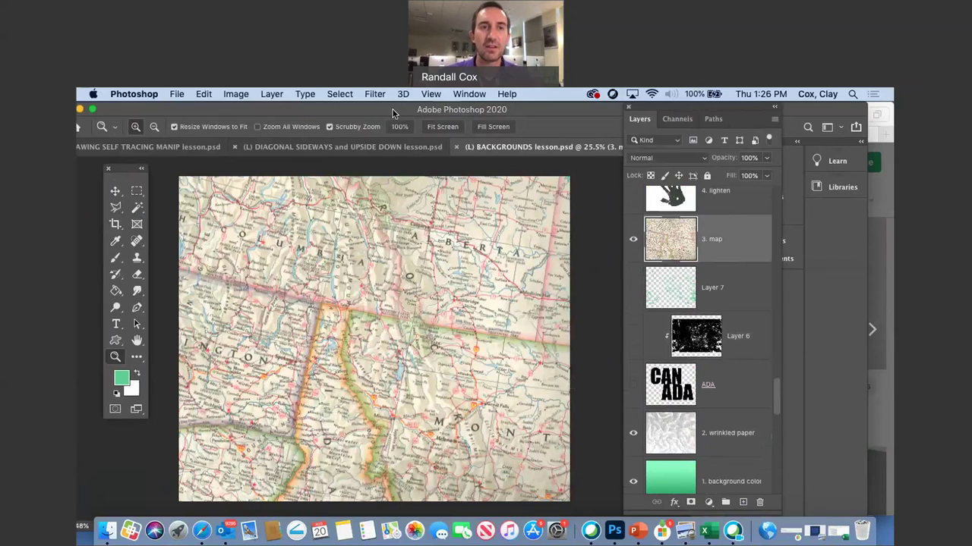
left_click(236, 93)
mouse_move(274, 129)
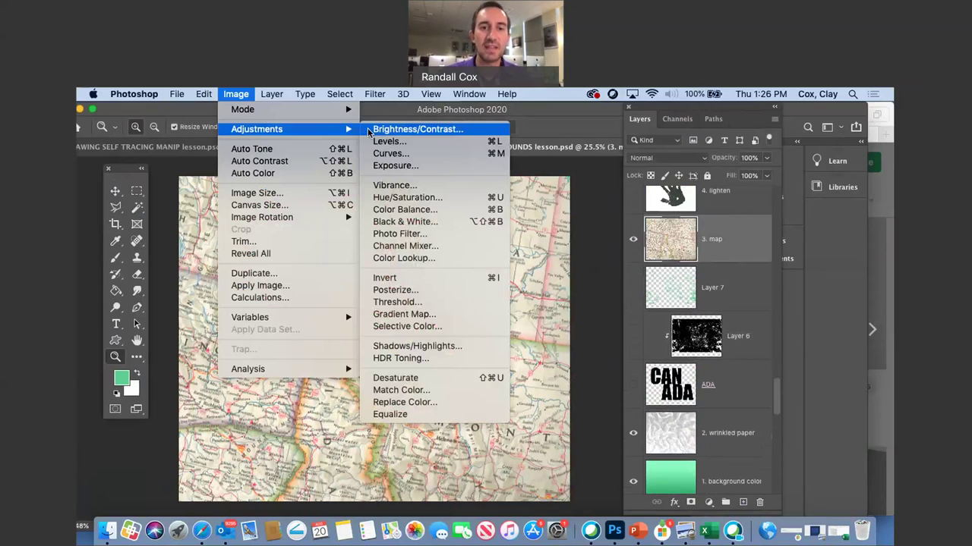
left_click(425, 384)
left_click(647, 158)
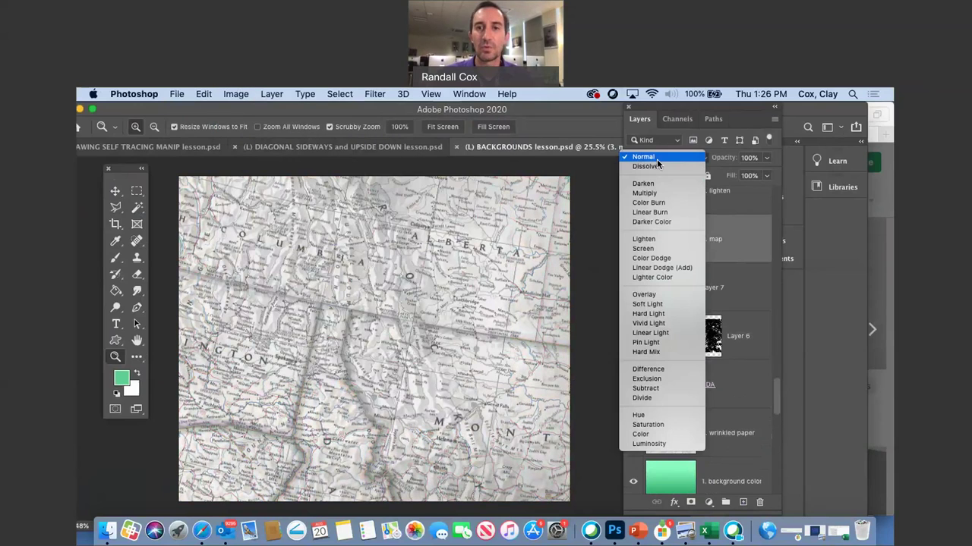
left_click(657, 193)
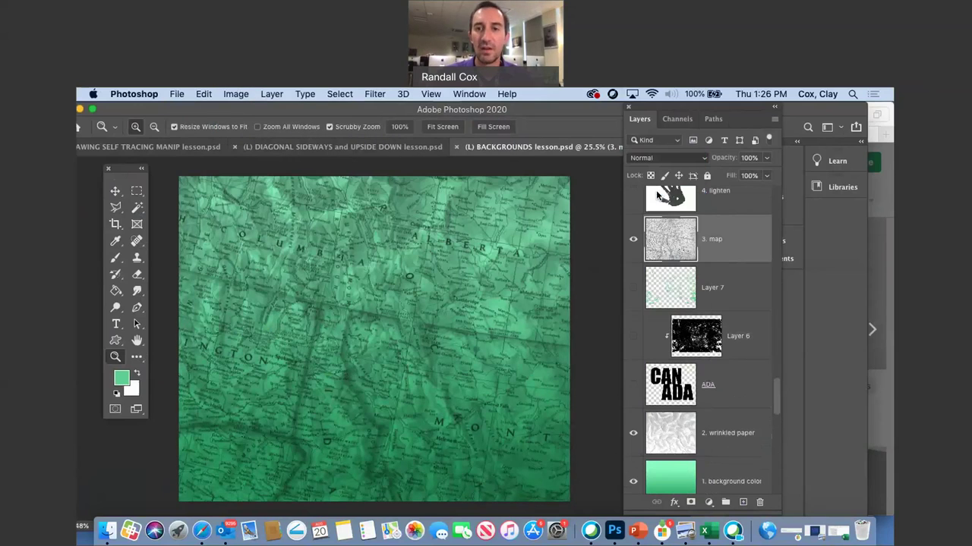
left_click_drag(668, 240, 637, 357)
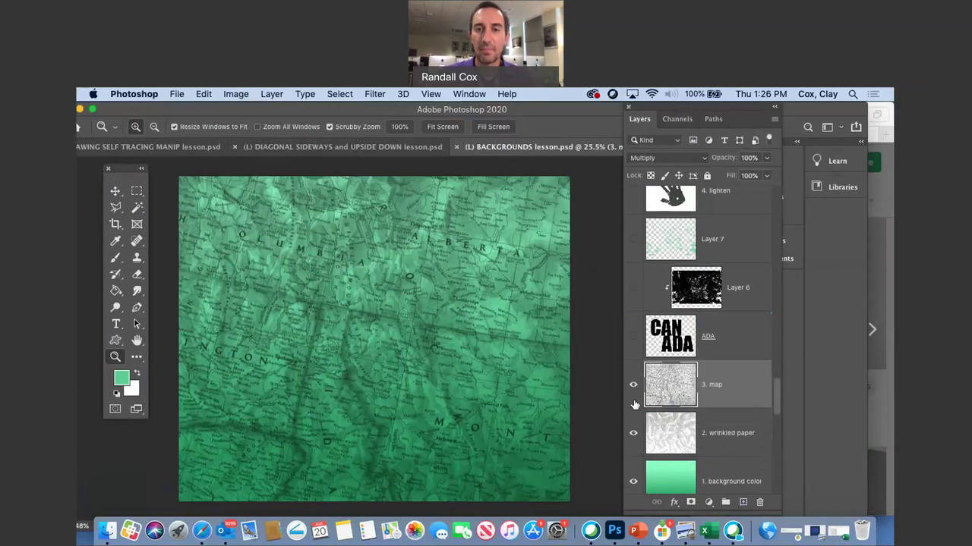
Toggle the paper, CANADA text and map layers to compare, leaving the map hidden
left_click(633, 431)
left_click(633, 338)
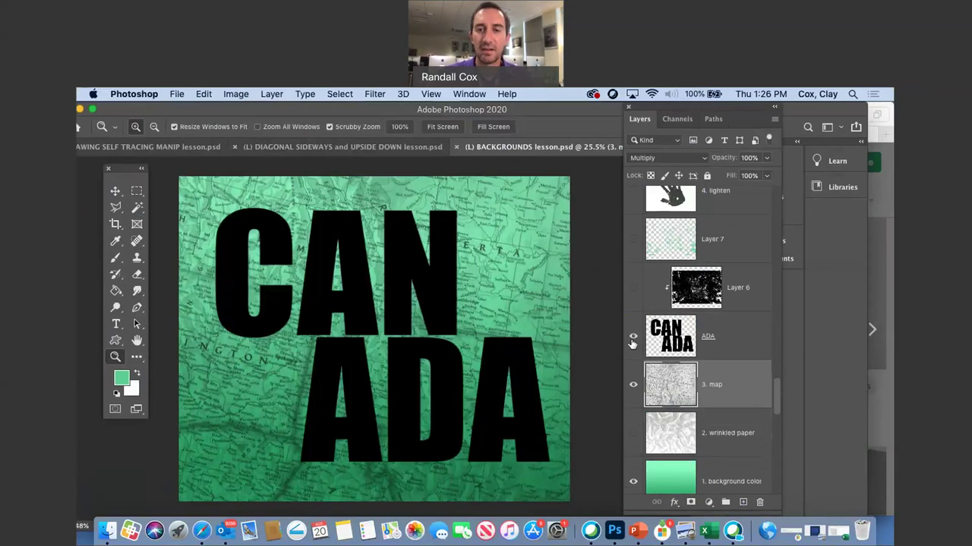
left_click(633, 384)
left_click(633, 433)
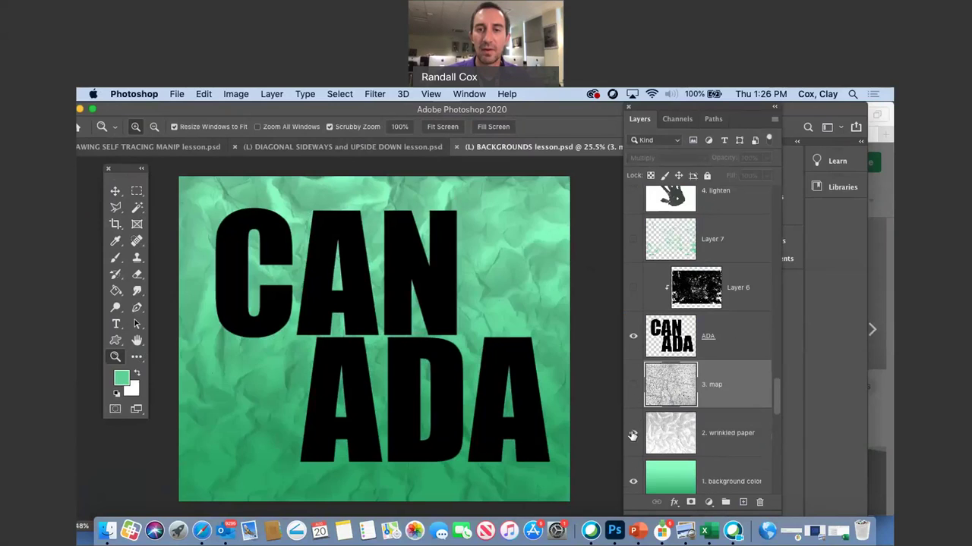
left_click(633, 386)
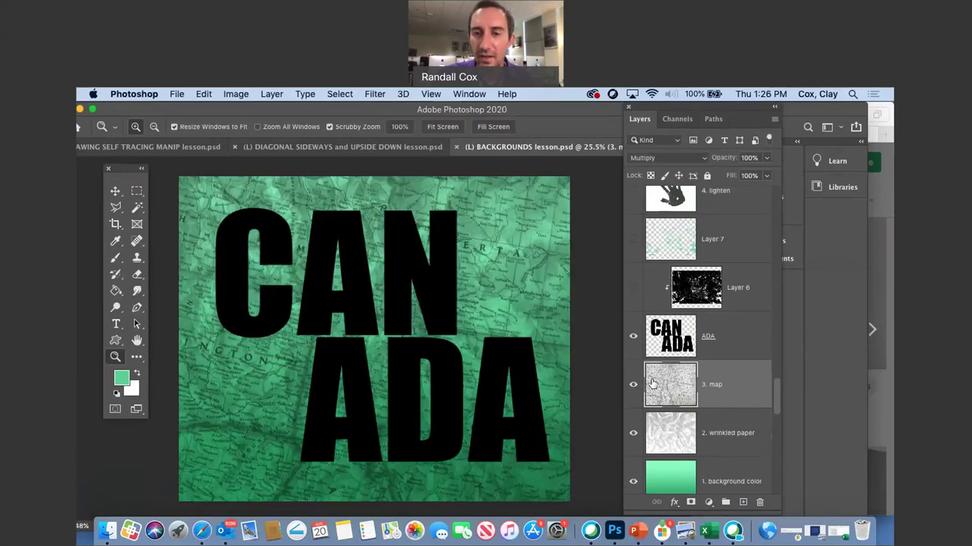
left_click(633, 385)
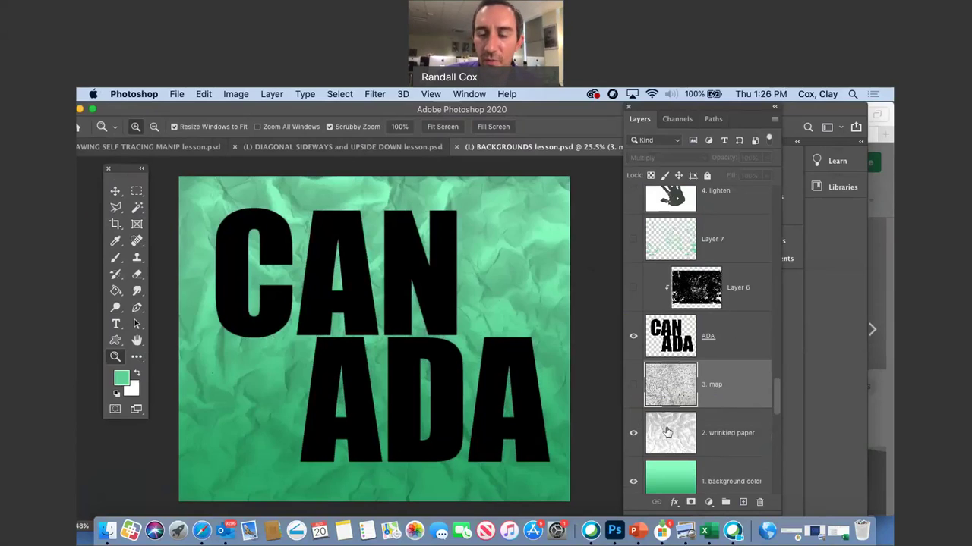
Show the 3. map layer and move it above the CANADA text and Layer 7
left_click_drag(725, 389, 725, 323)
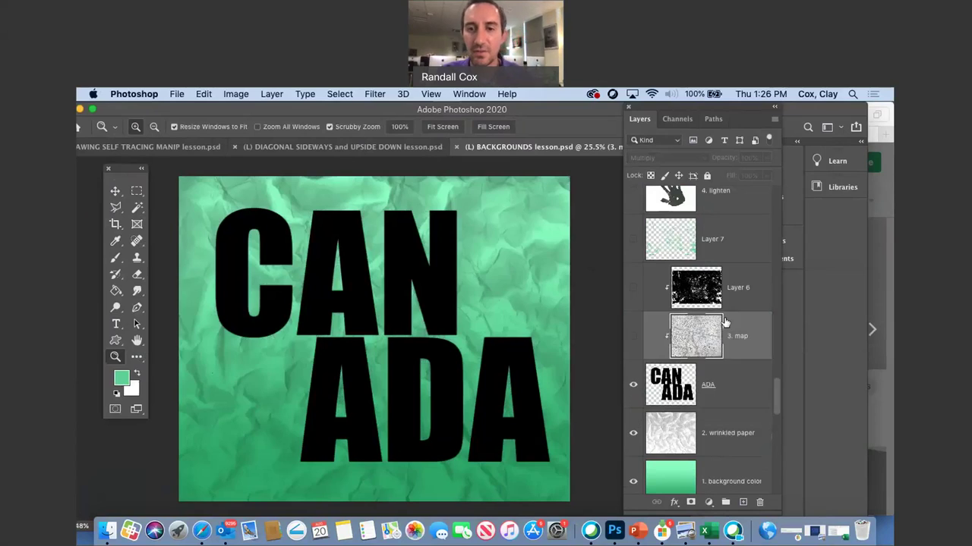
left_click(634, 337)
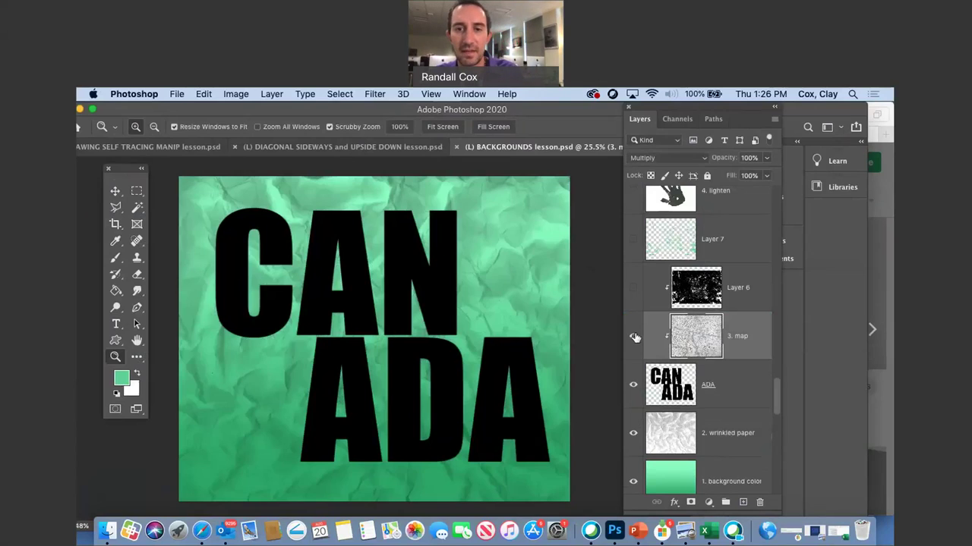
left_click(635, 337)
left_click(634, 336)
left_click_drag(737, 336, 738, 244)
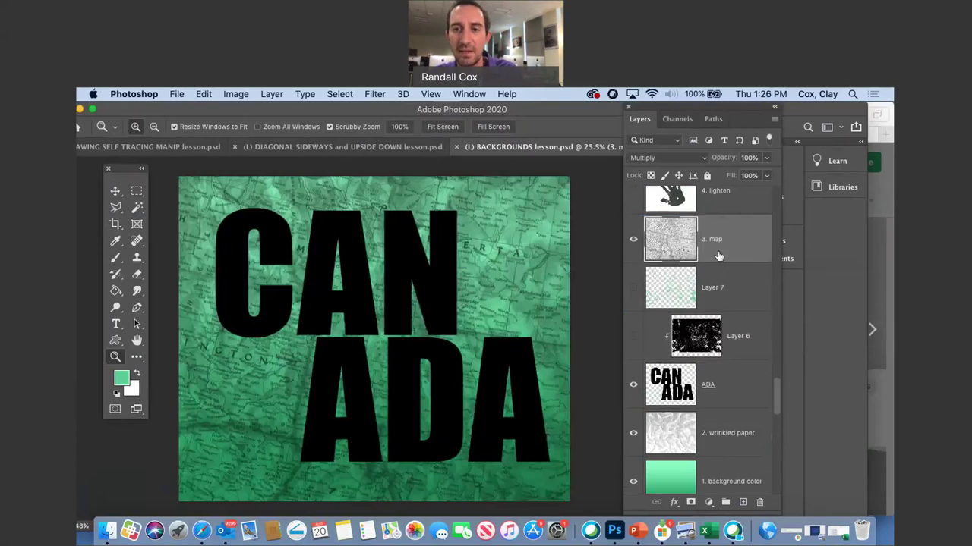
Delete Layer 6, drop the map back below Layer 7, and set its blend mode to Normal
left_click(728, 325)
left_click_drag(729, 324, 759, 501)
left_click_drag(706, 237, 713, 297)
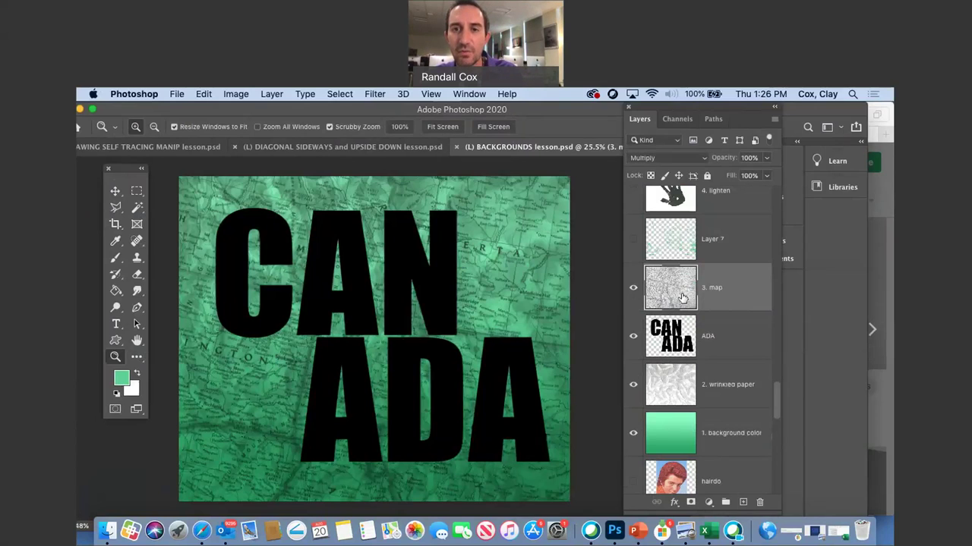
left_click(688, 158)
left_click(653, 71)
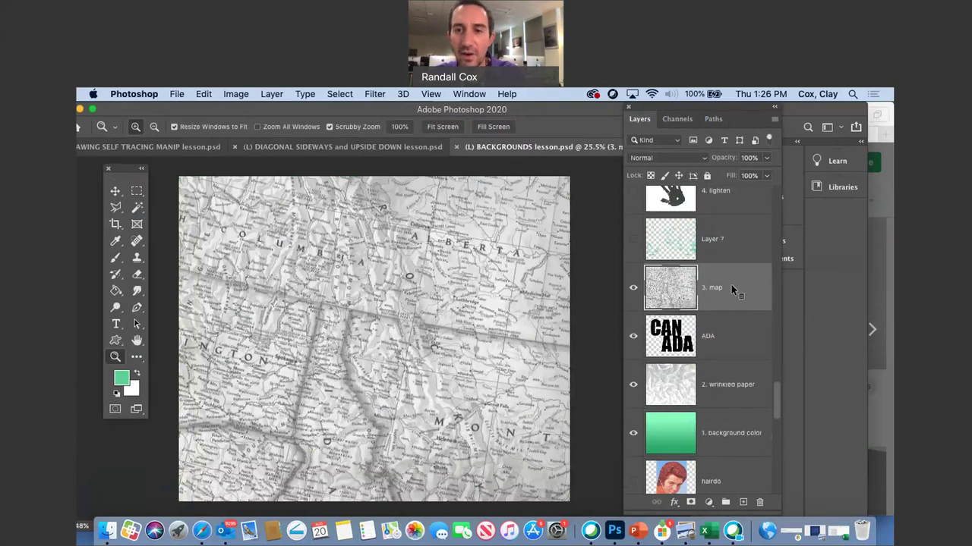
Clip the 3. map layer to the CANADA text and invert its tones
right_click(731, 287)
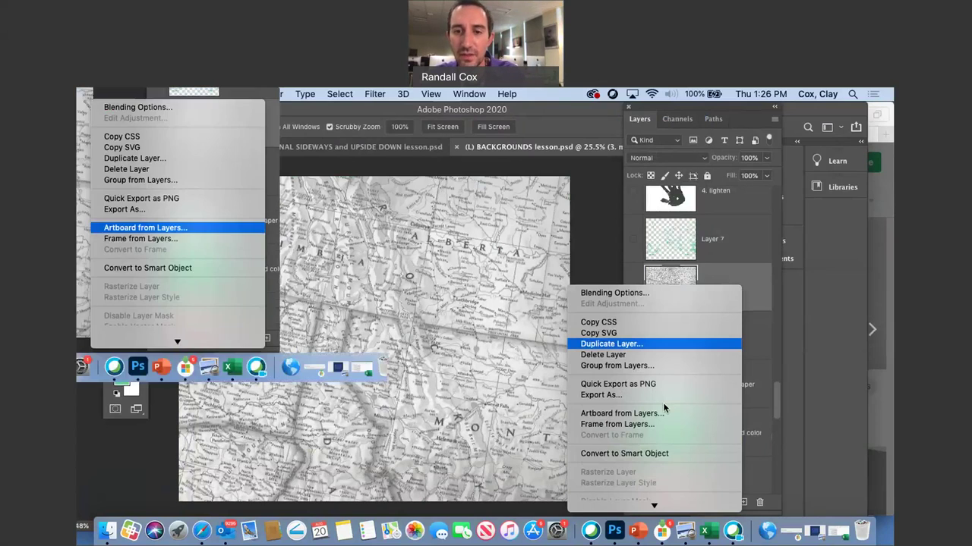
scroll(662, 402, "down", 3)
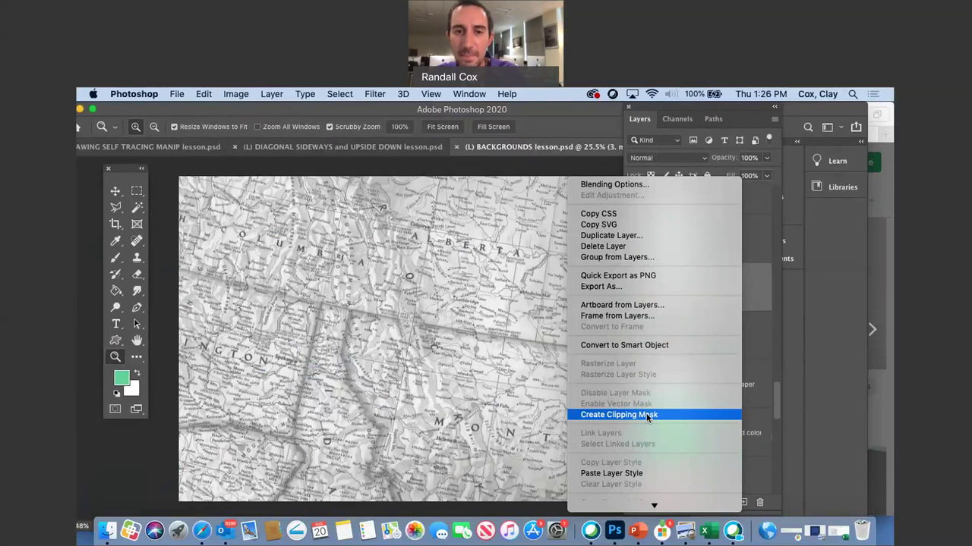
left_click(647, 415)
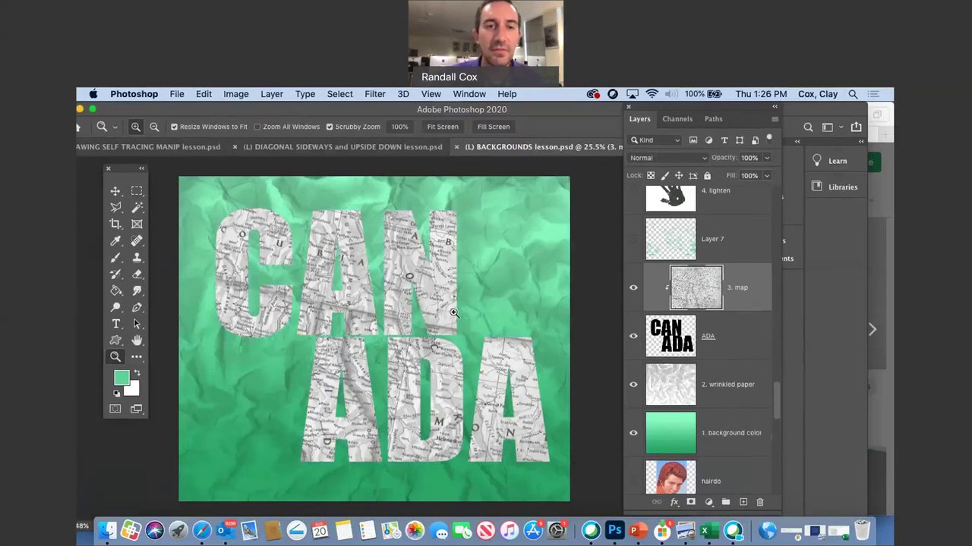
left_click(243, 96)
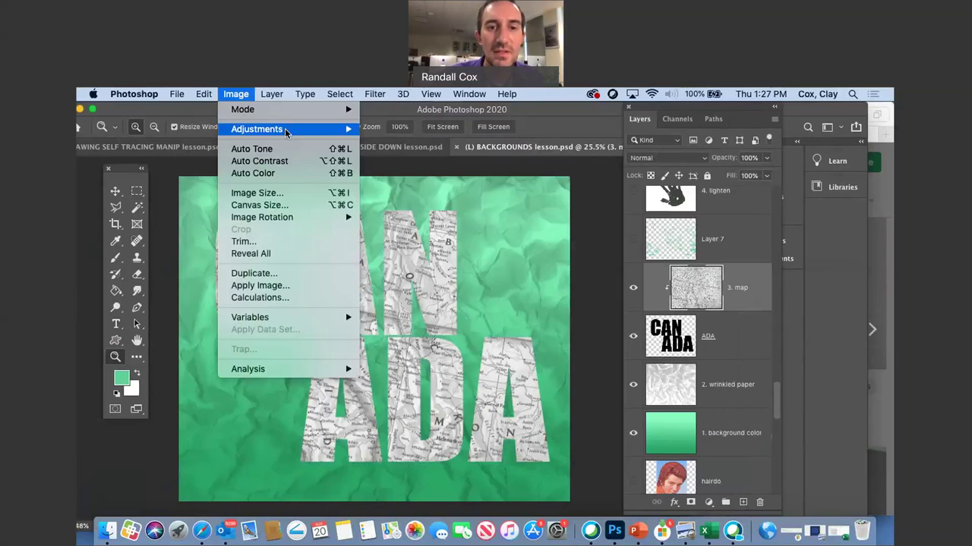
mouse_move(334, 129)
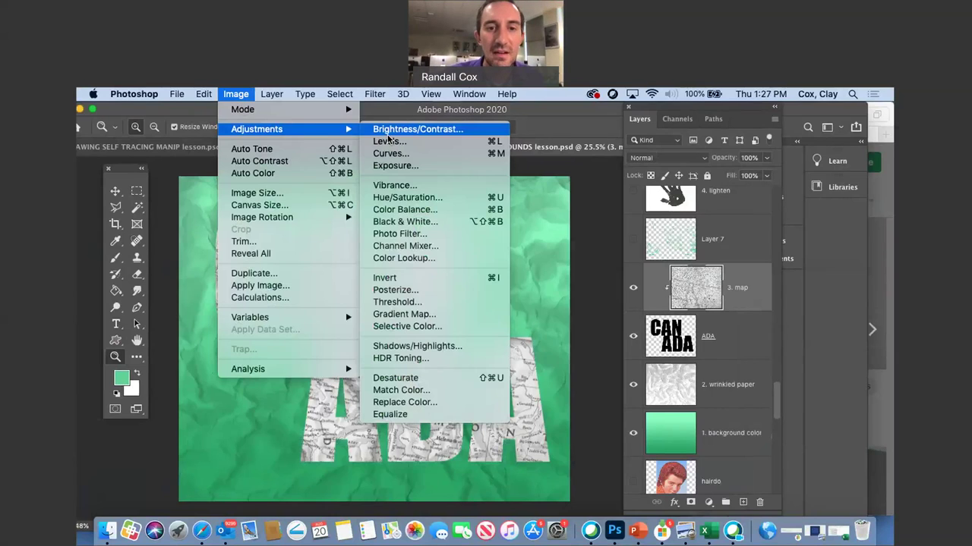
left_click(422, 284)
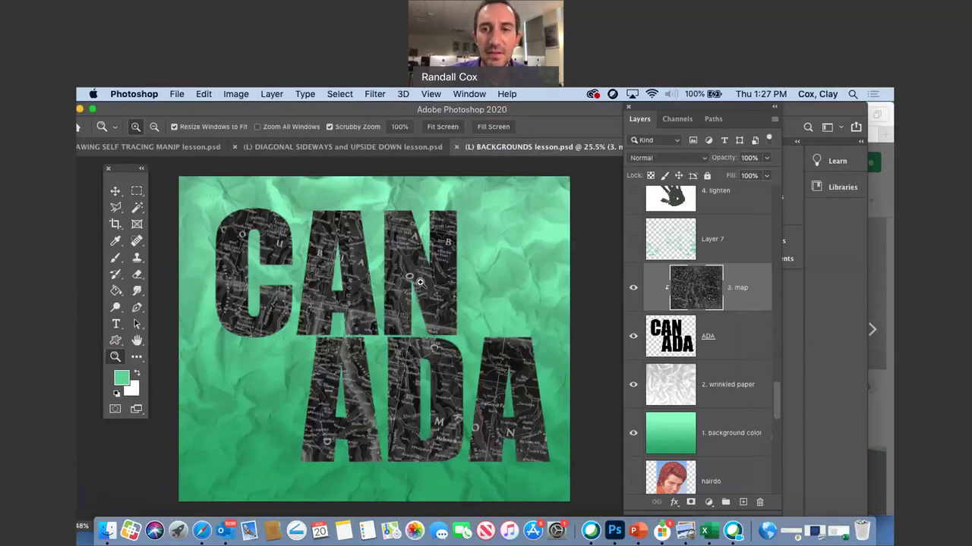
Toggle Layer 7 on and off, then hide the map, CANADA and paper layers
left_click(634, 241)
left_click(634, 241)
left_click(633, 240)
left_click(634, 240)
left_click_drag(634, 279, 624, 394)
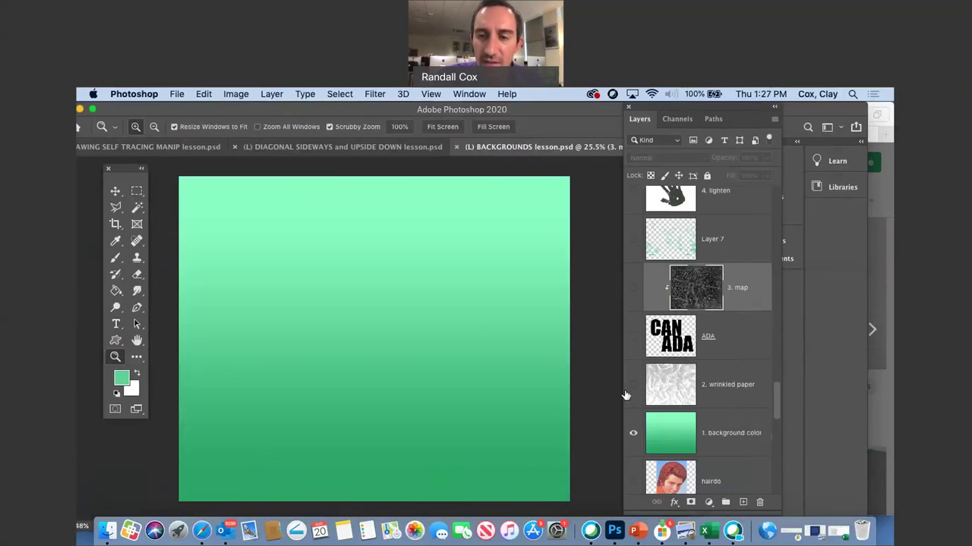
Reveal the complete bg and HOW: 1. Background gradient layers, then show and select the letter A layer
scroll(671, 416, "up", 10)
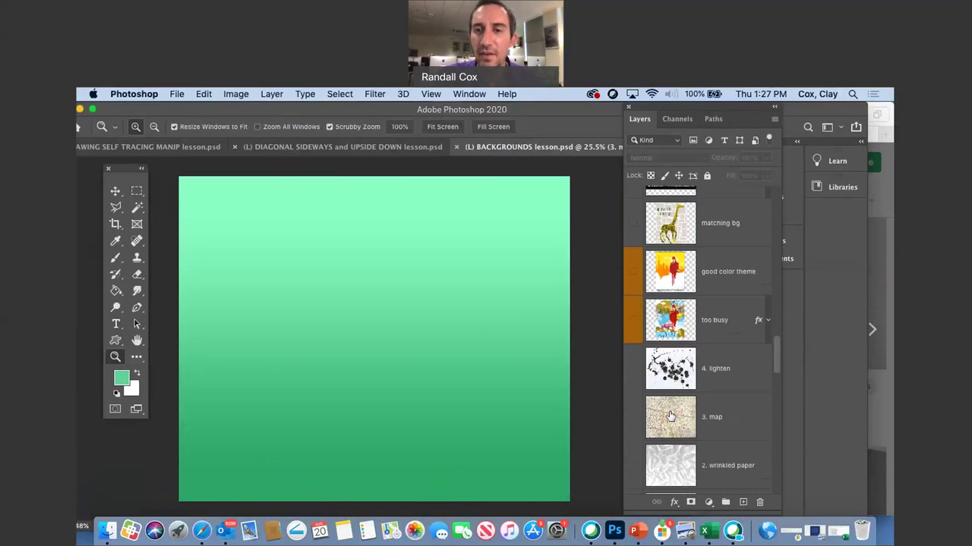
scroll(671, 416, "up", 3)
scroll(671, 416, "up", 15)
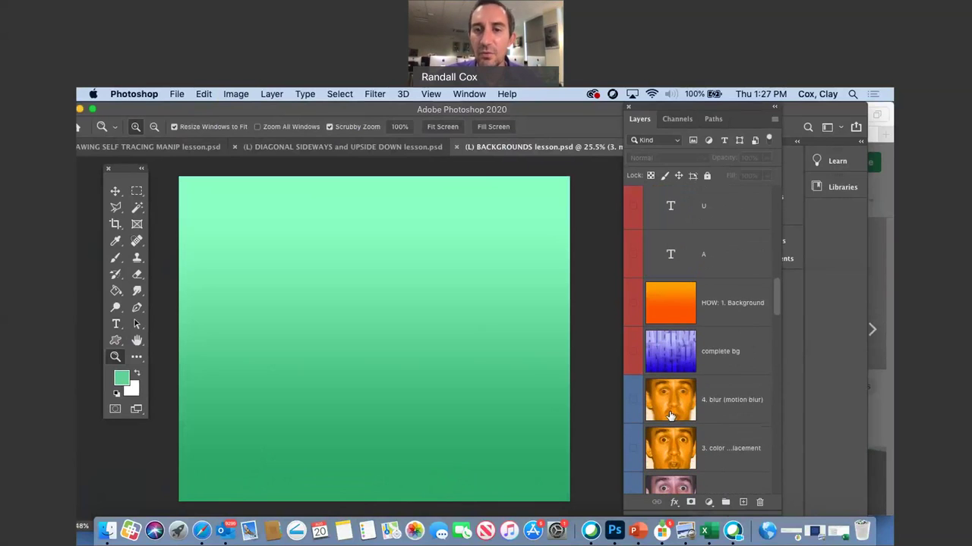
left_click(631, 352)
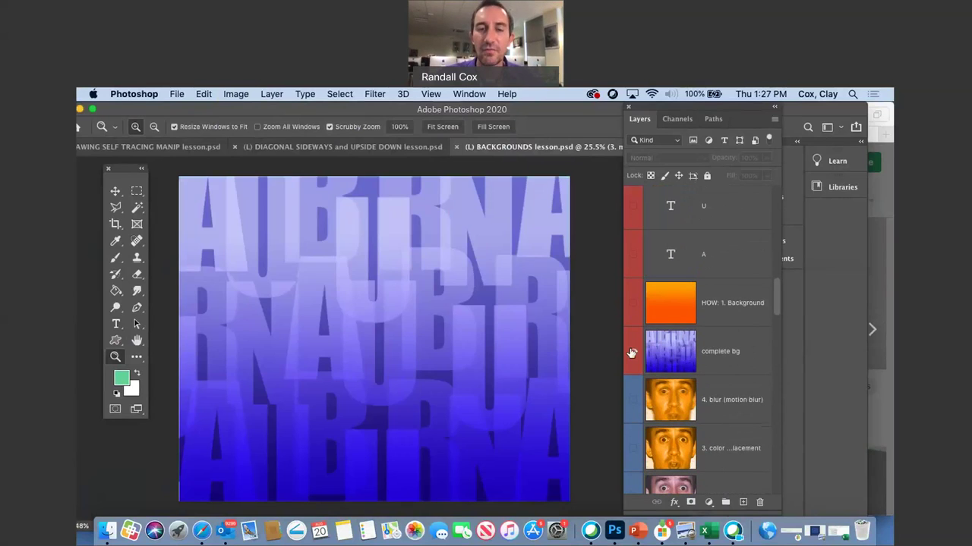
left_click(634, 304)
scroll(634, 311, "up", 2)
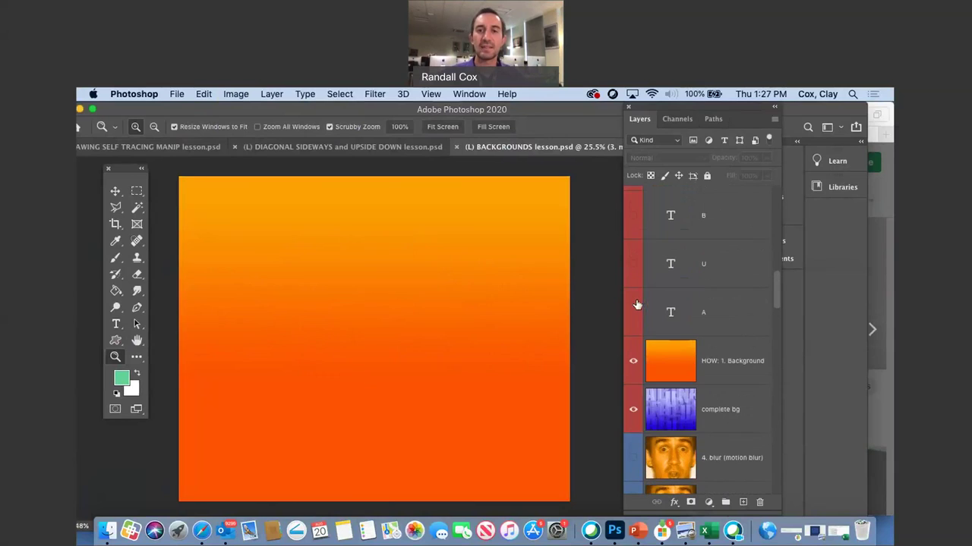
left_click(633, 316)
left_click(671, 314)
Set the letter A layer's opacity to 63%
left_click(767, 157)
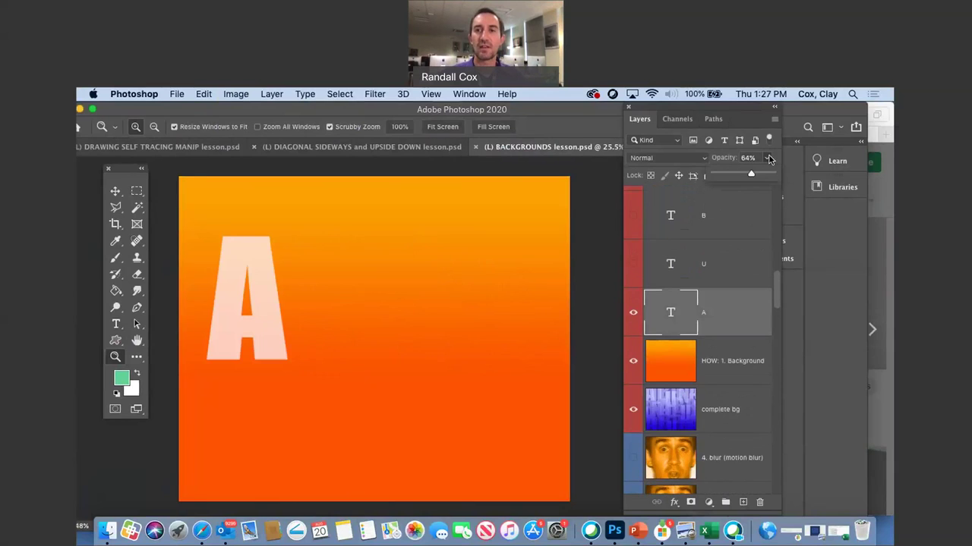
left_click_drag(751, 174, 792, 178)
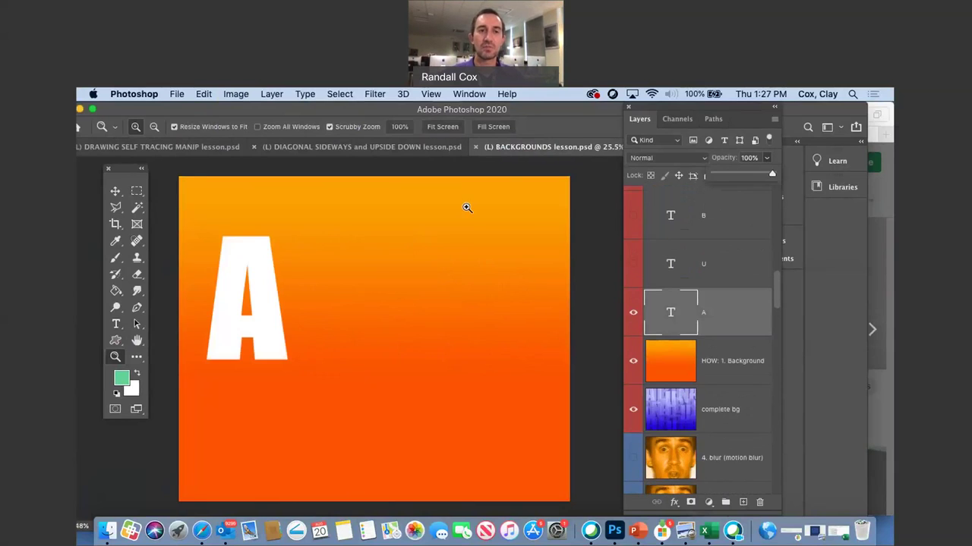
left_click_drag(771, 175, 750, 174)
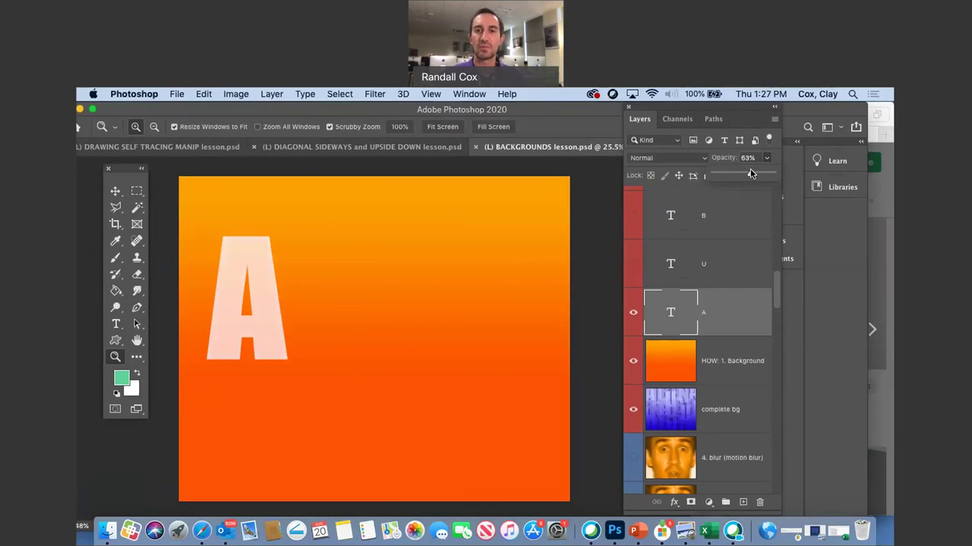
Show the U, B, U, R and N letter layers to spell AUBURN
left_click(634, 266)
scroll(633, 264, "up", 1)
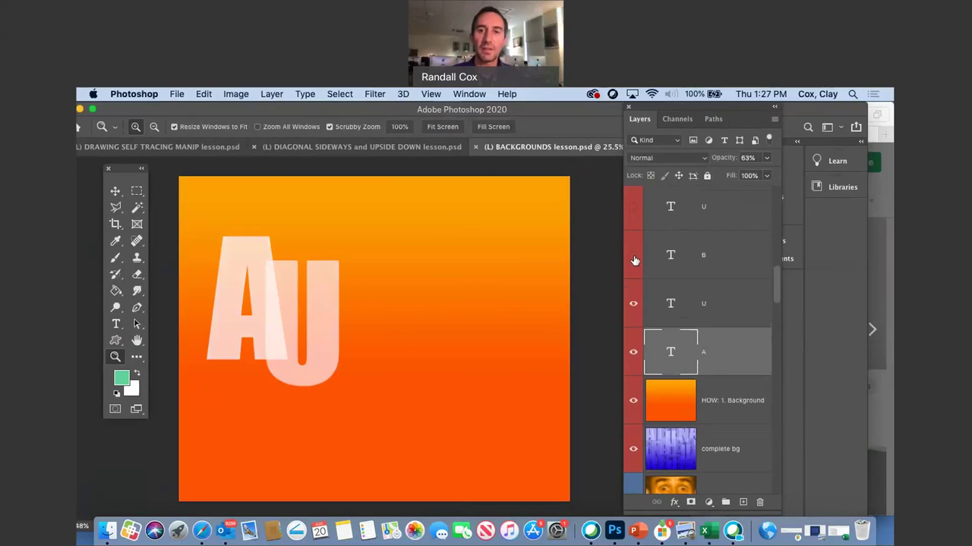
left_click(634, 260)
left_click(634, 206)
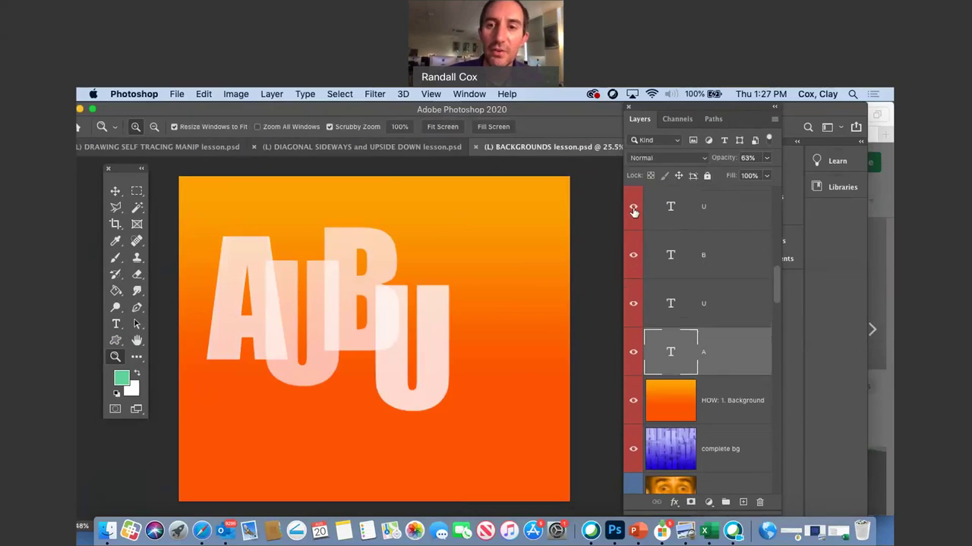
scroll(671, 264, "up", 1)
left_click(634, 227)
scroll(638, 227, "up", 2)
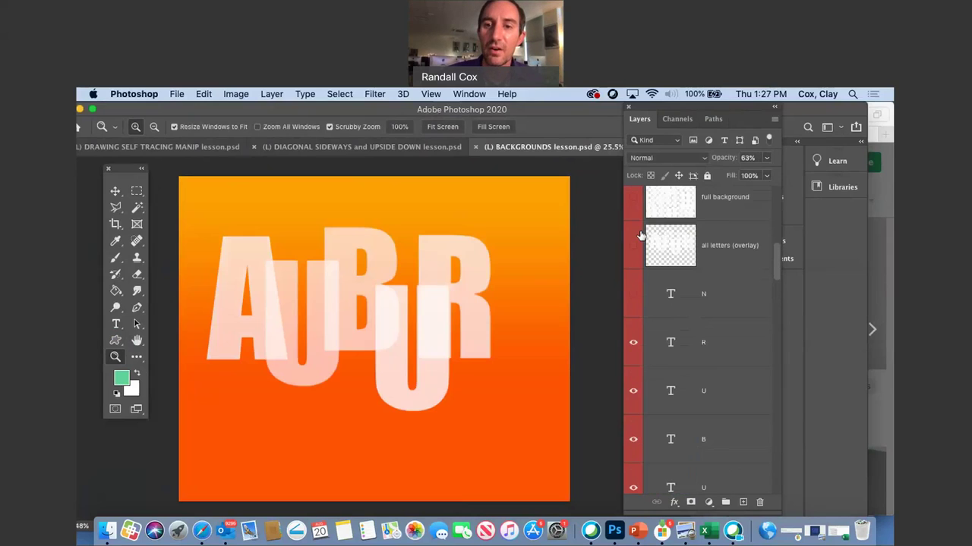
left_click(632, 293)
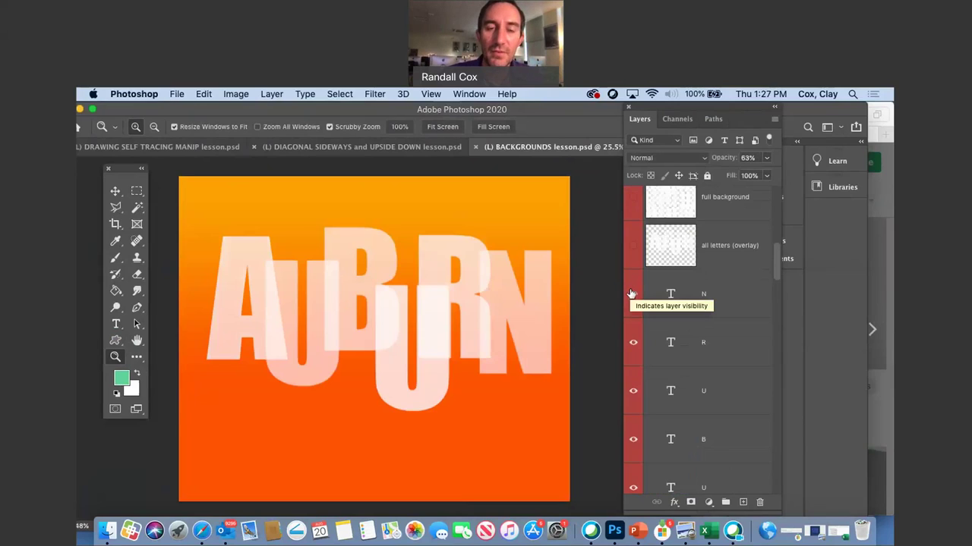
Hide all letters except A, add a Lorem ipsum text box, then hide that text layer
left_click_drag(631, 294, 631, 490)
left_click(115, 324)
left_click(287, 331)
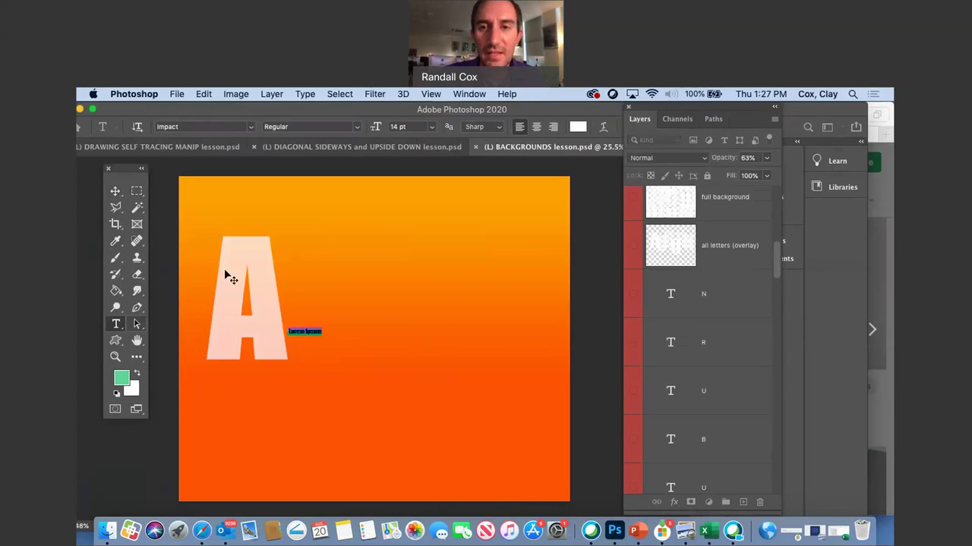
key("Escape")
key("v")
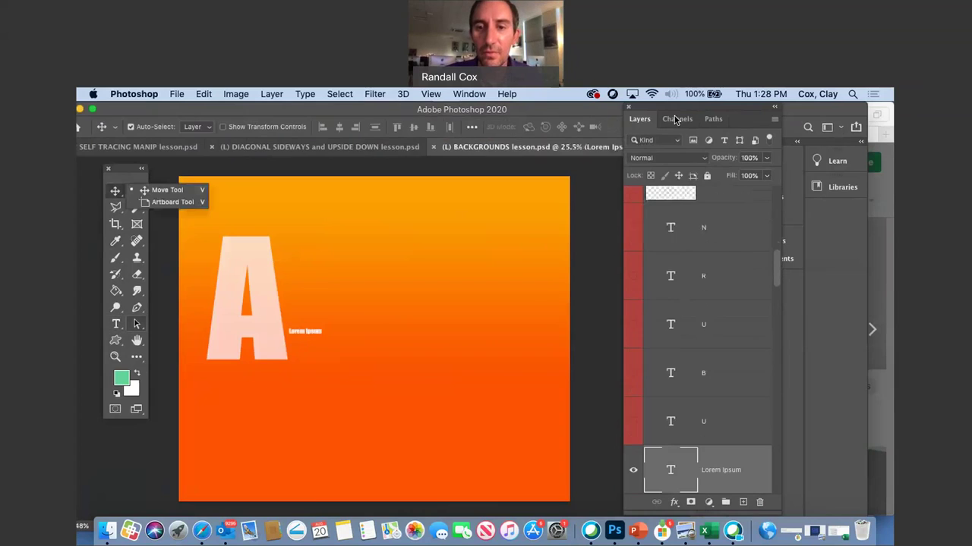
left_click(633, 471)
Add 'bur' to the A text layer, delete it again, and return to the Move tool
scroll(683, 455, "down", 3)
left_click(690, 421)
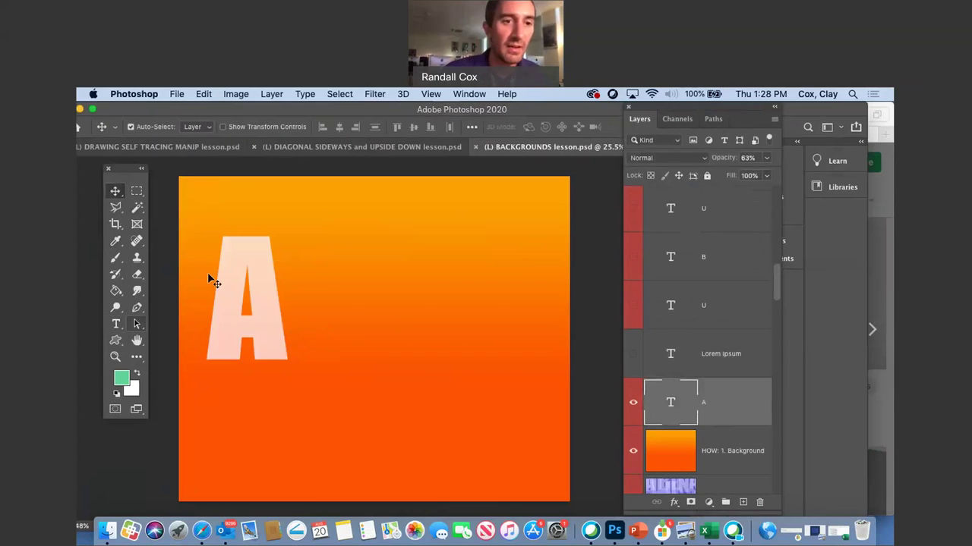
left_click(120, 325)
left_click(277, 322)
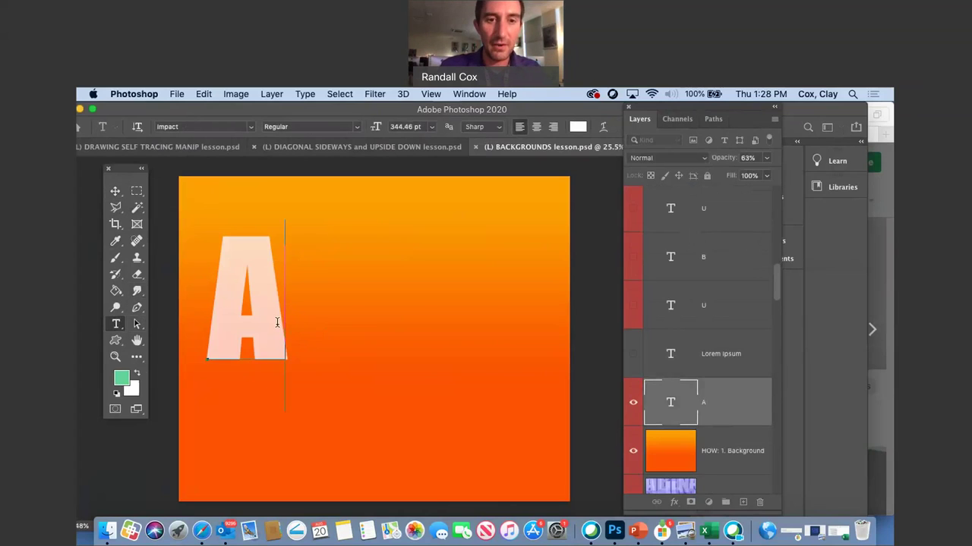
type("bur")
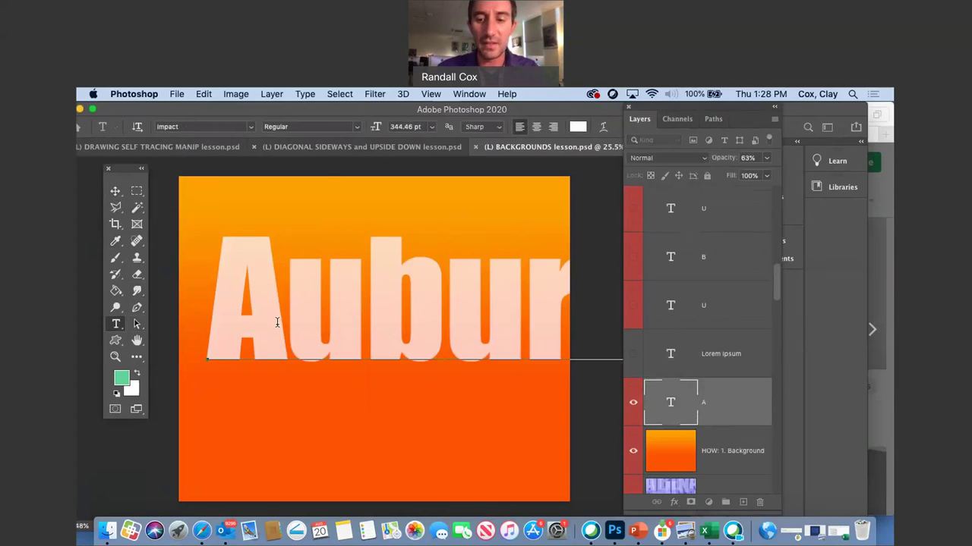
key("BackSpace")
key("BackSpace")
key("BackSpace")
key("BackSpace")
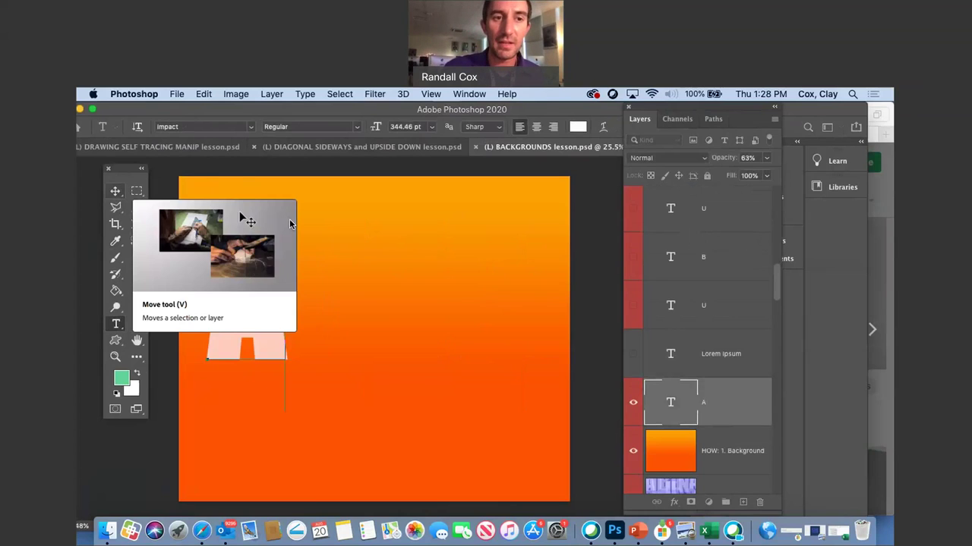
left_click(115, 190)
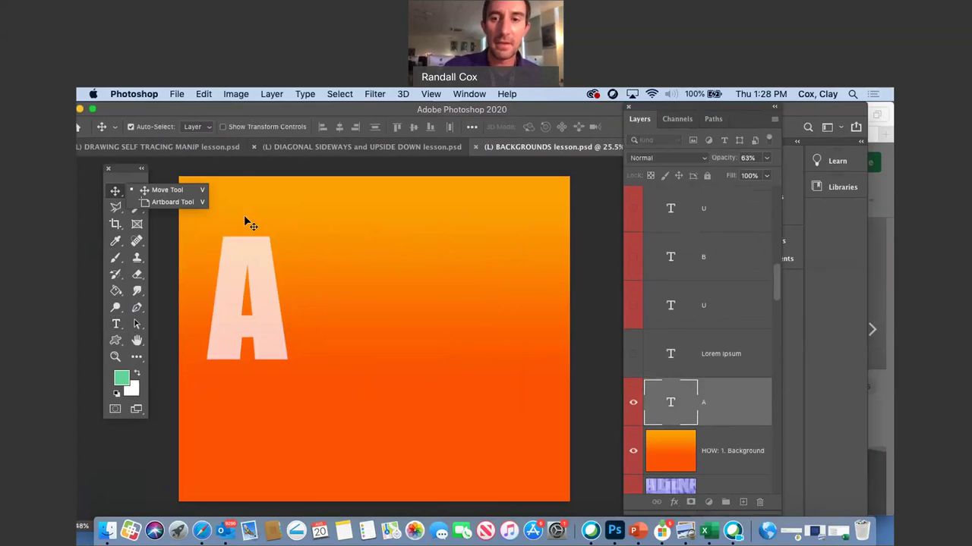
Make the U, B, U, R and N letter layers visible
left_click(633, 308)
left_click(636, 271)
scroll(636, 270, "up", 2)
left_click(636, 270)
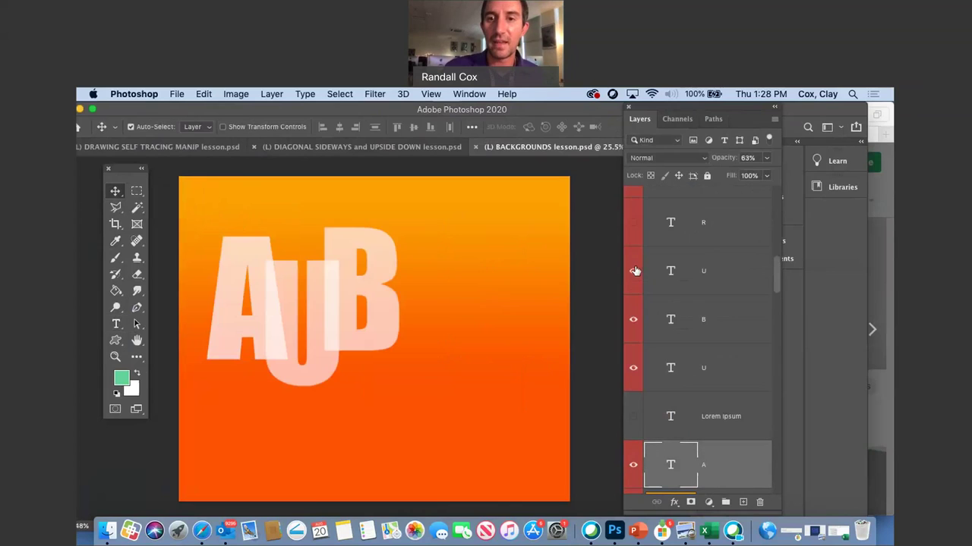
left_click(636, 228)
scroll(636, 231, "up", 1)
left_click(636, 240)
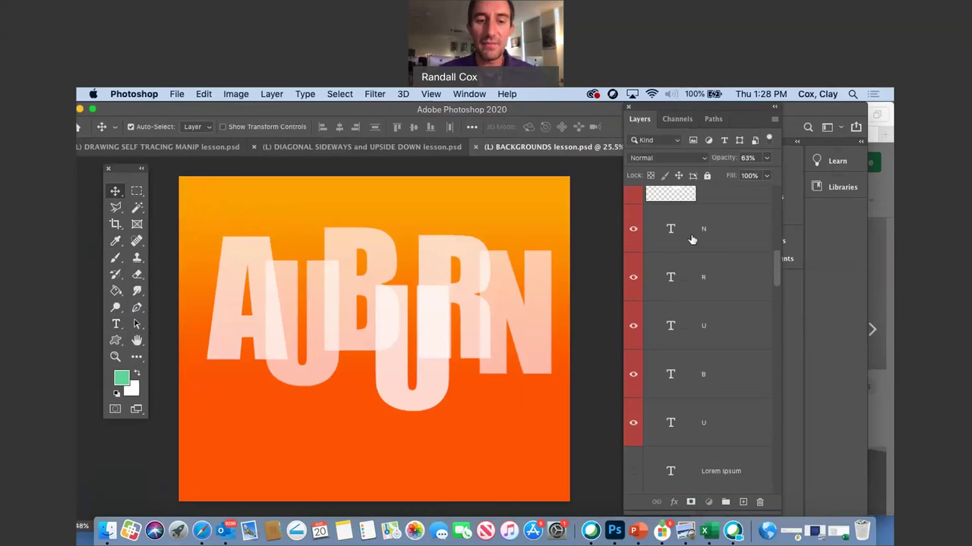
Merge the AUBURN letter layers N through A into one layer and move it toward the top-left
left_click(689, 241)
scroll(741, 311, "down", 2)
scroll(740, 341, "down", 1)
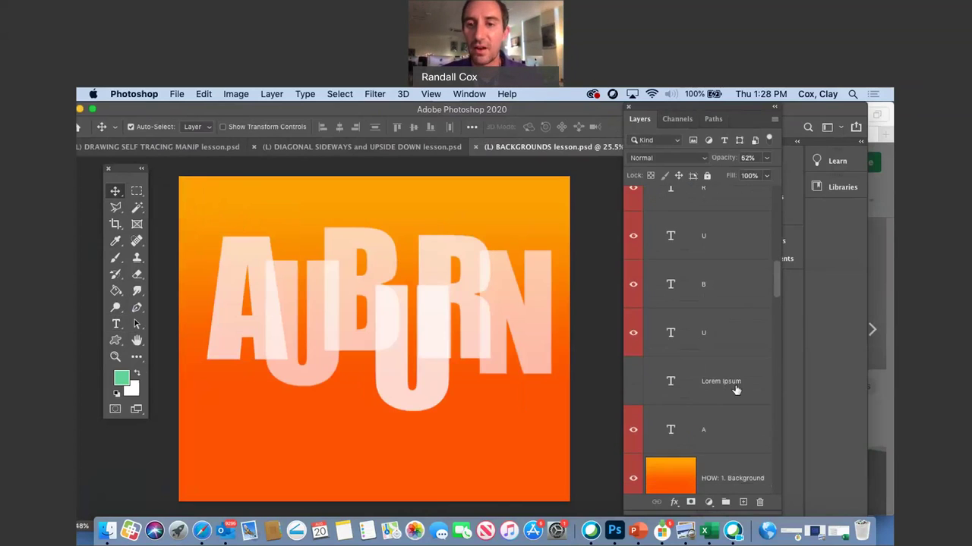
left_click(737, 431, "shift")
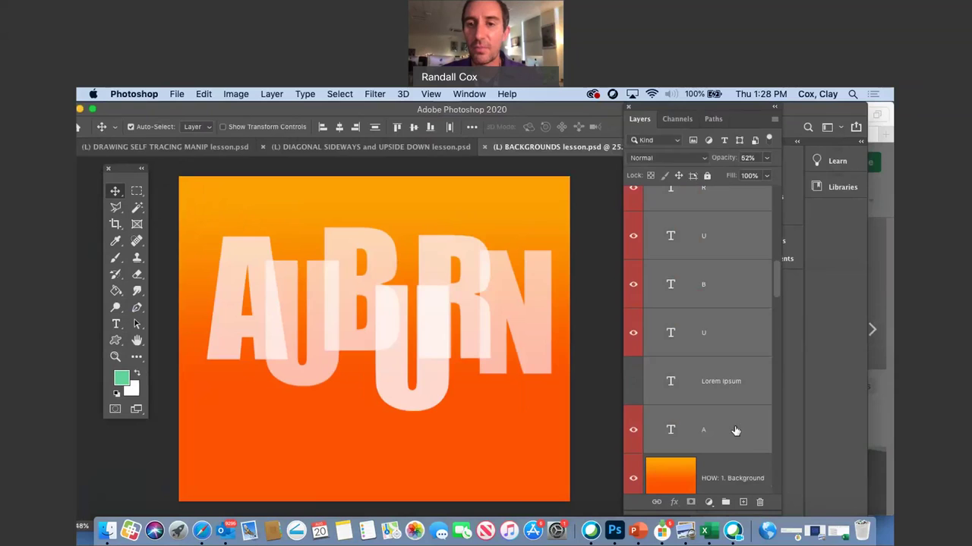
left_click(272, 95)
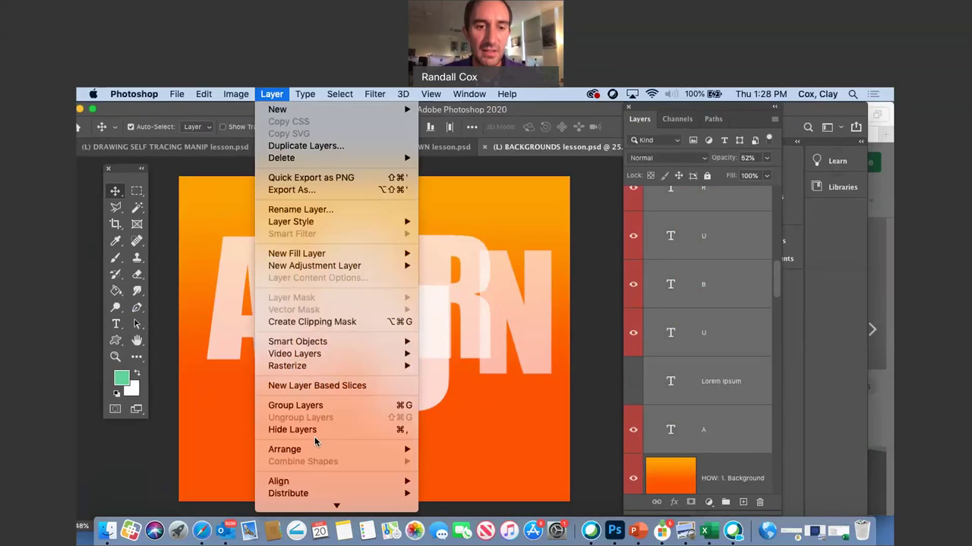
left_click(317, 460)
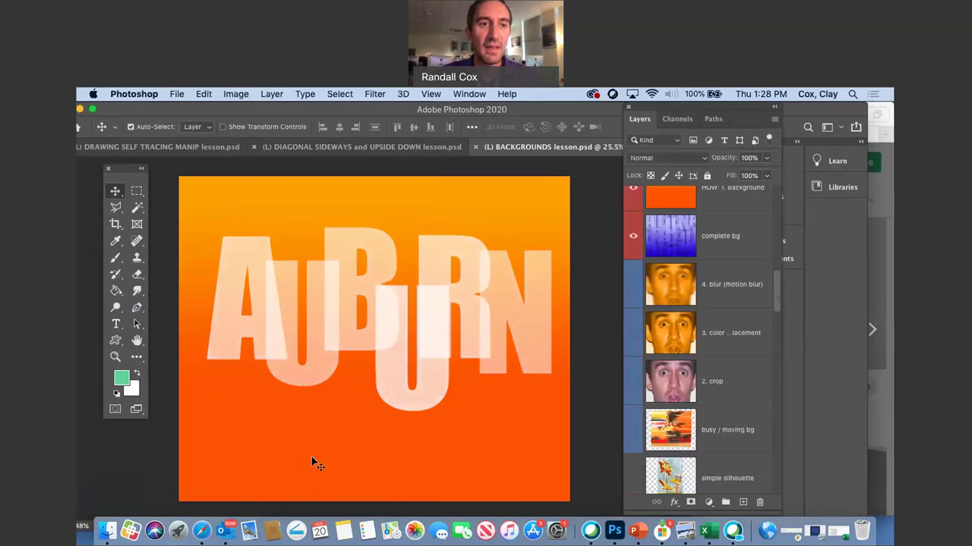
left_click_drag(262, 282, 224, 216)
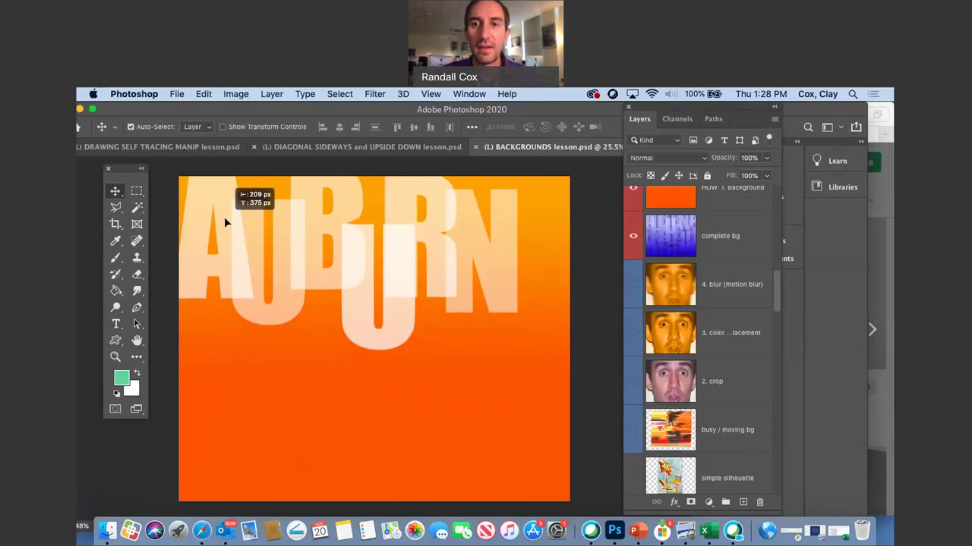
Set the merged AUBURN layer to Overlay blend mode at 40% opacity
left_click(640, 159)
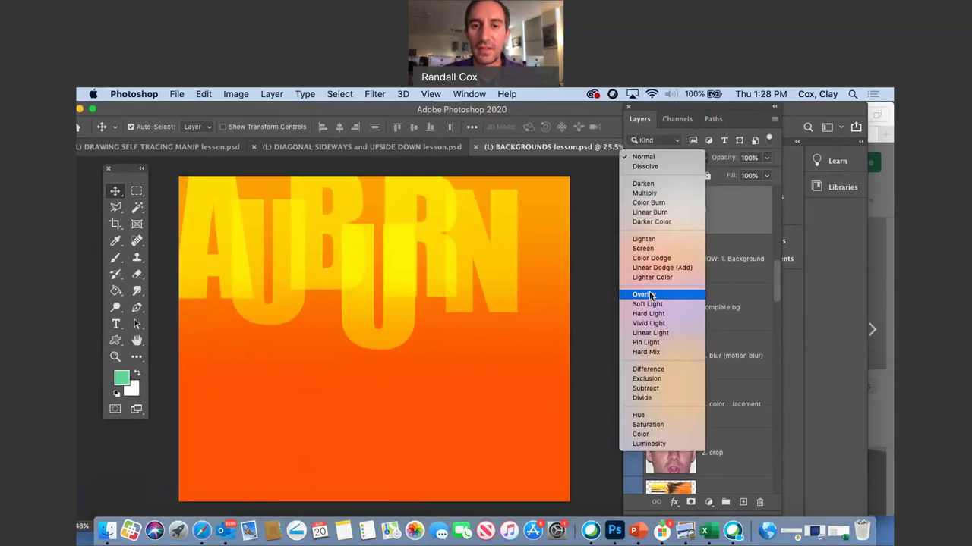
left_click(731, 173)
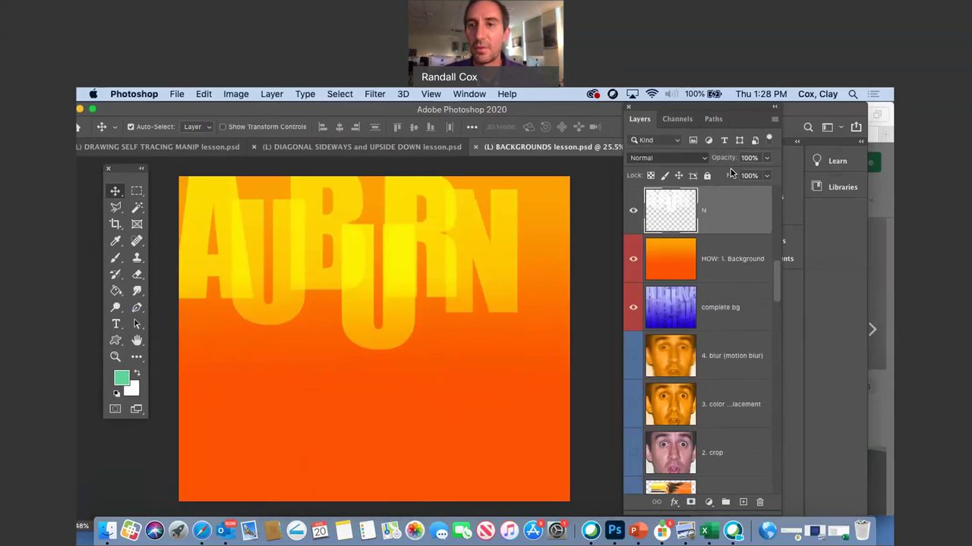
left_click_drag(731, 173, 731, 174)
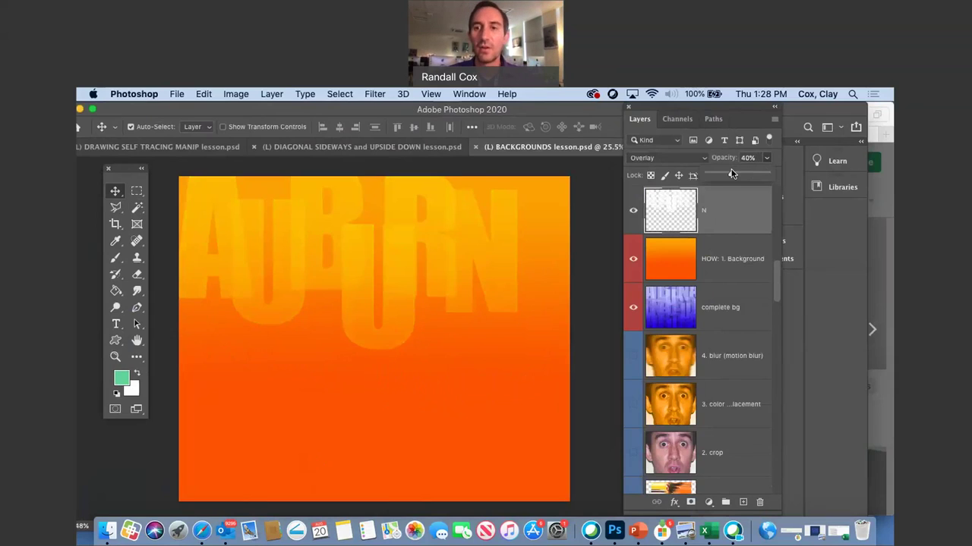
left_click_drag(750, 222, 577, 334)
Duplicate the AUBURN layer, then duplicate the pair, staggering the copies down and right across the page
key("super+j")
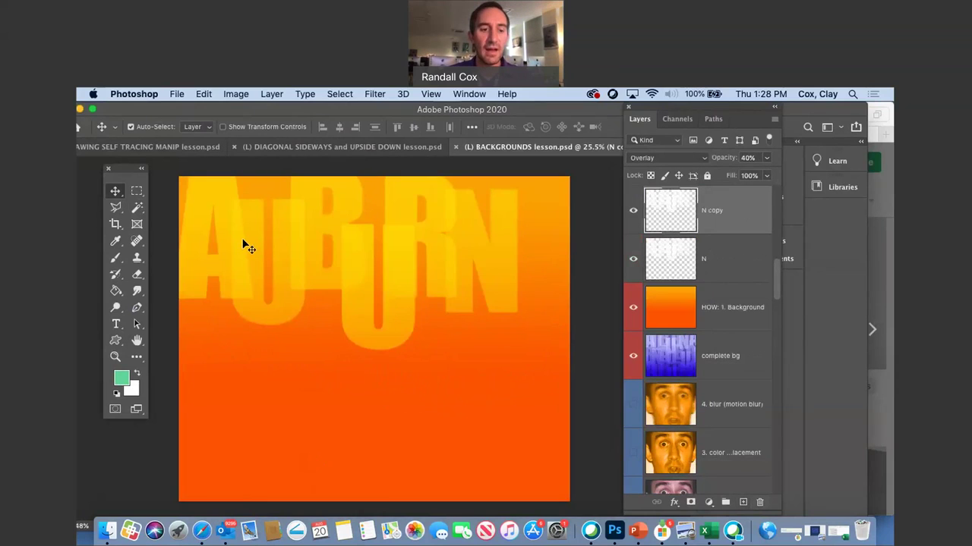
left_click_drag(235, 251, 296, 335)
left_click(722, 236, "shift")
left_click_drag(722, 236, 743, 501)
left_click_drag(498, 246, 500, 431)
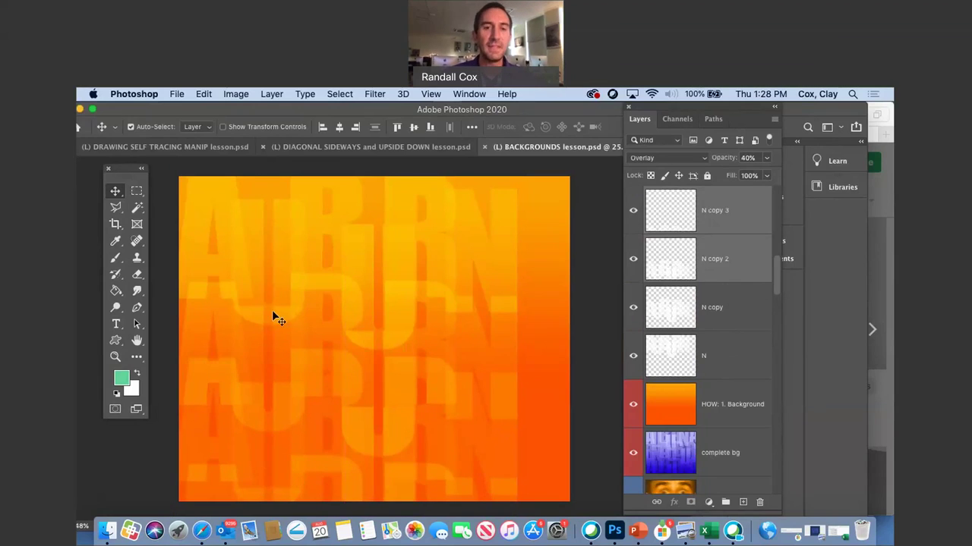
left_click_drag(307, 375, 382, 373)
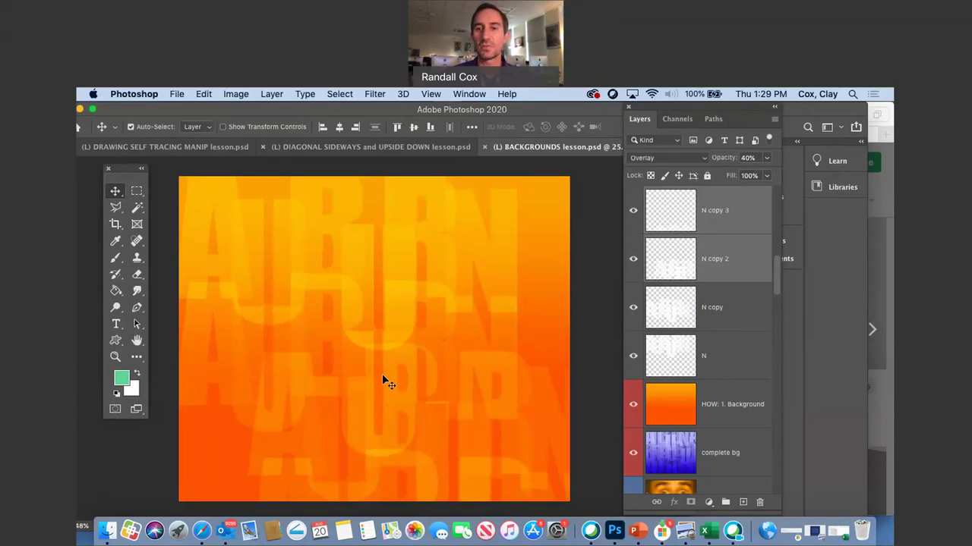
scroll(645, 343, "up", 5)
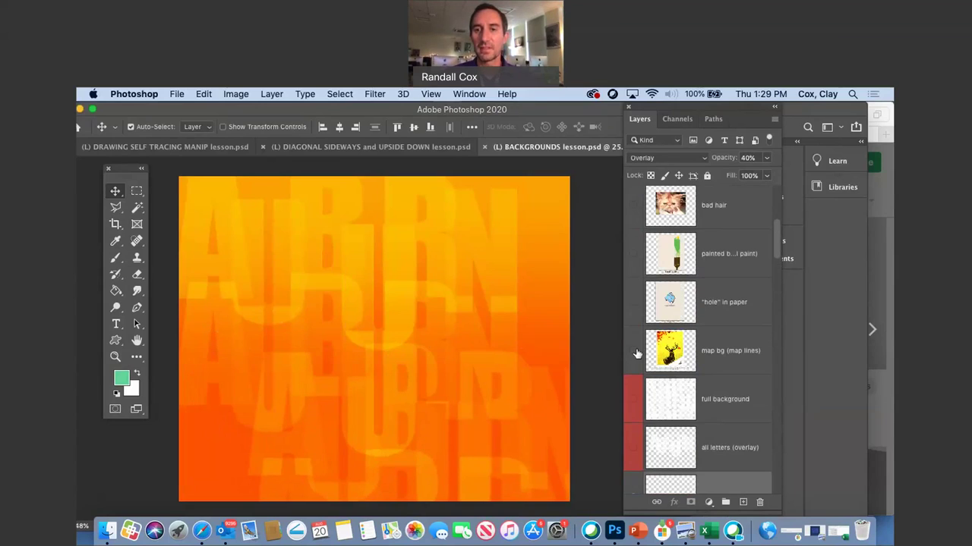
scroll(637, 352, "up", 5)
scroll(638, 354, "up", 2)
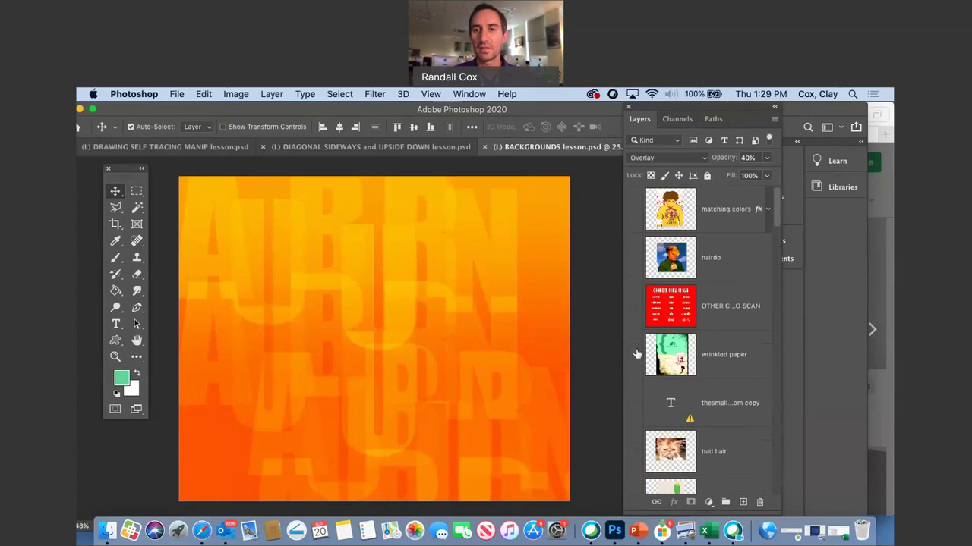
scroll(637, 353, "down", 1)
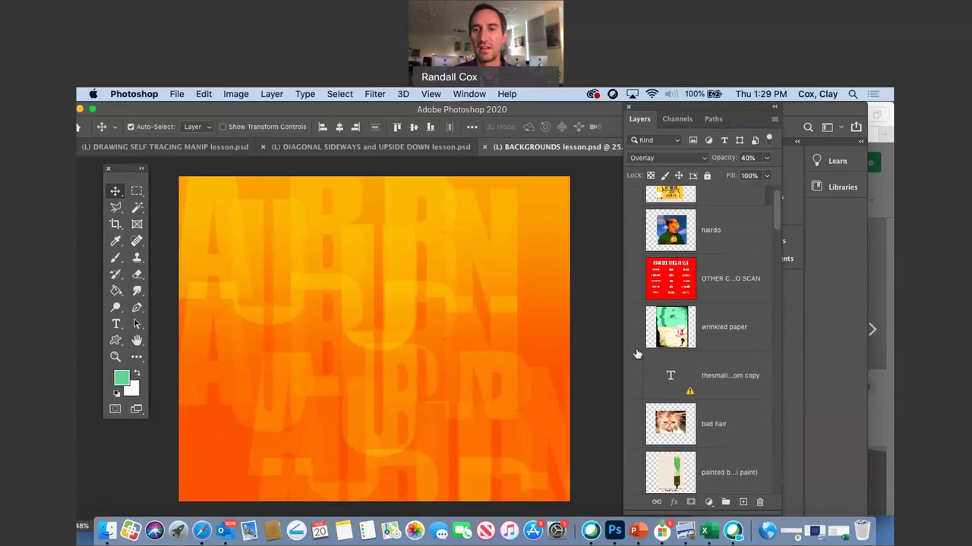
scroll(637, 353, "down", 1)
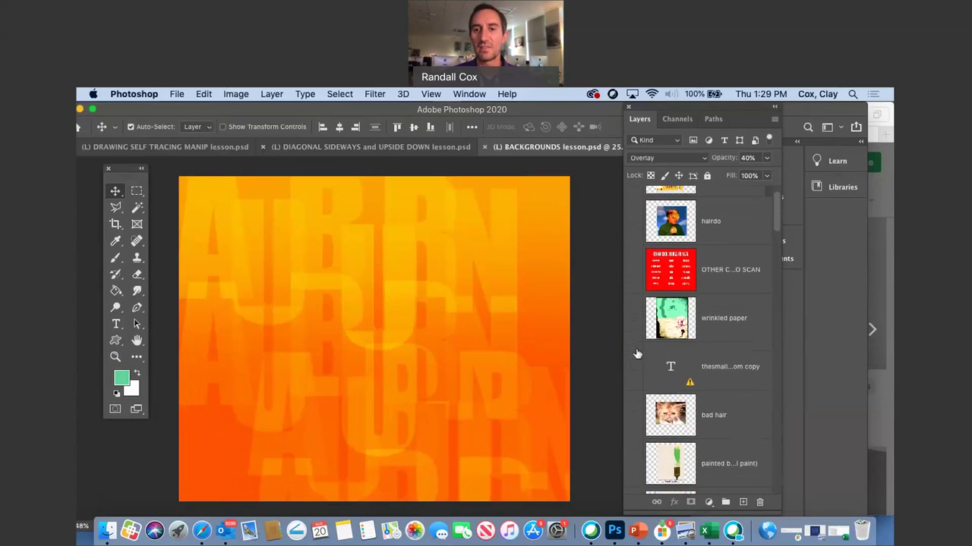
left_click(633, 270)
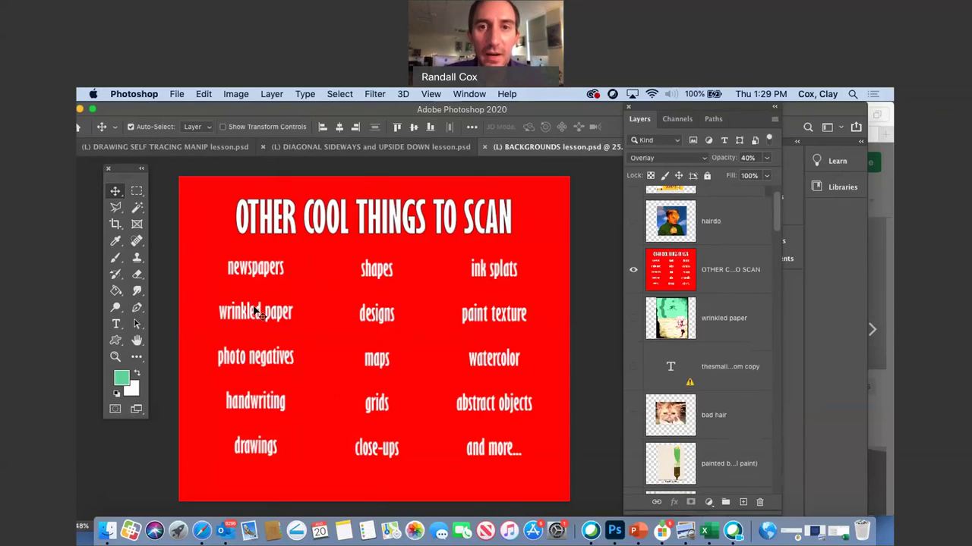
left_click(634, 271)
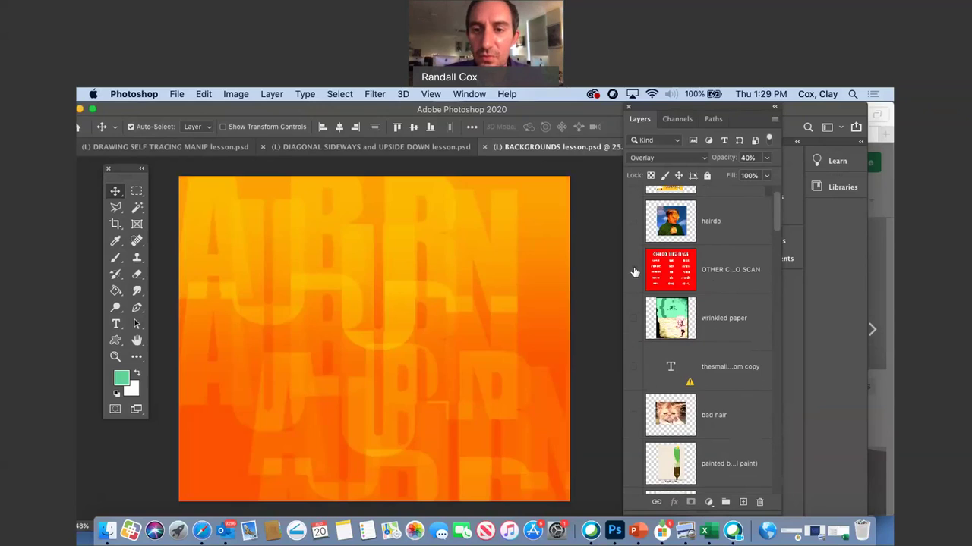
Hide the AUBURN copies, orange gradient, blue complete bg and green background color layers
scroll(633, 281, "down", 5)
left_click_drag(637, 296, 635, 484)
left_click(636, 484)
scroll(635, 341, "down", 4)
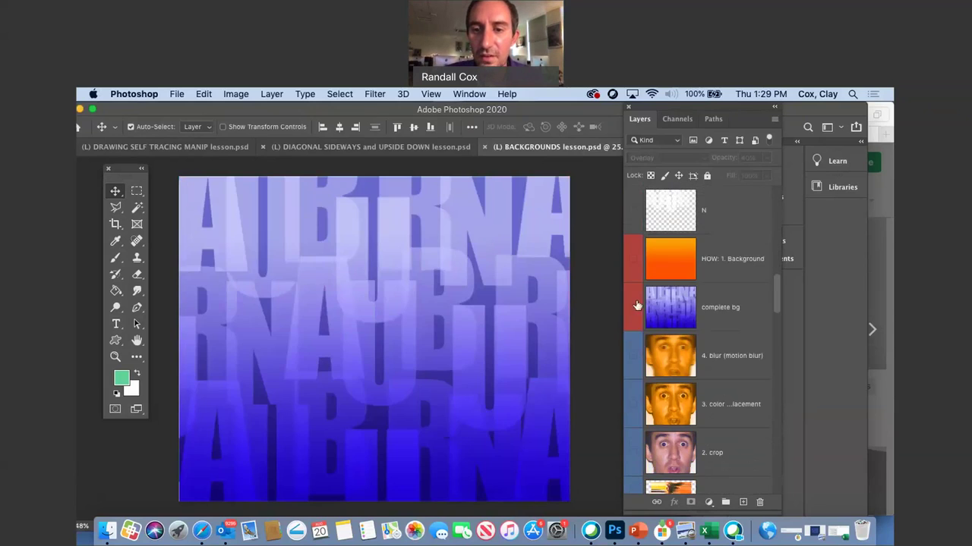
left_click(636, 305)
scroll(683, 364, "down", 5)
scroll(683, 341, "up", 8)
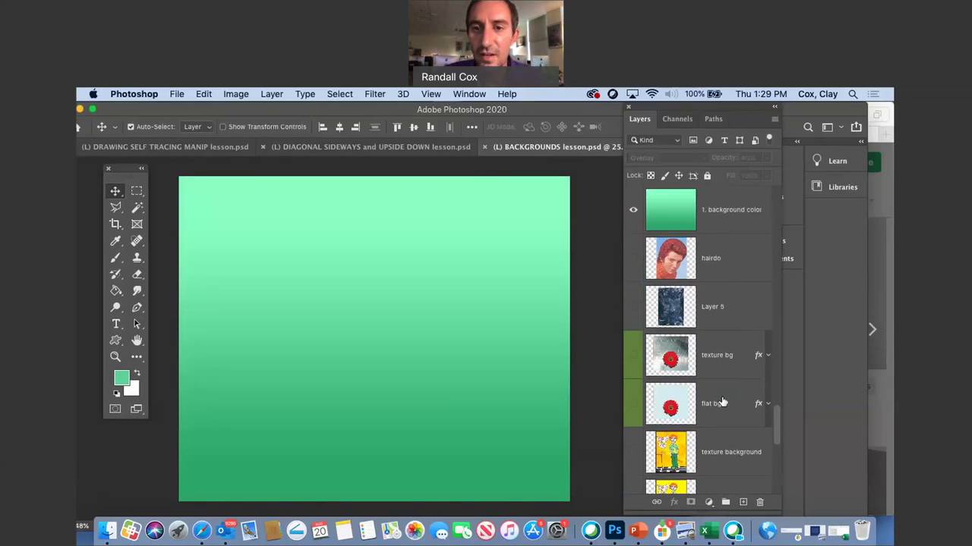
left_click(635, 241)
scroll(675, 345, "down", 6)
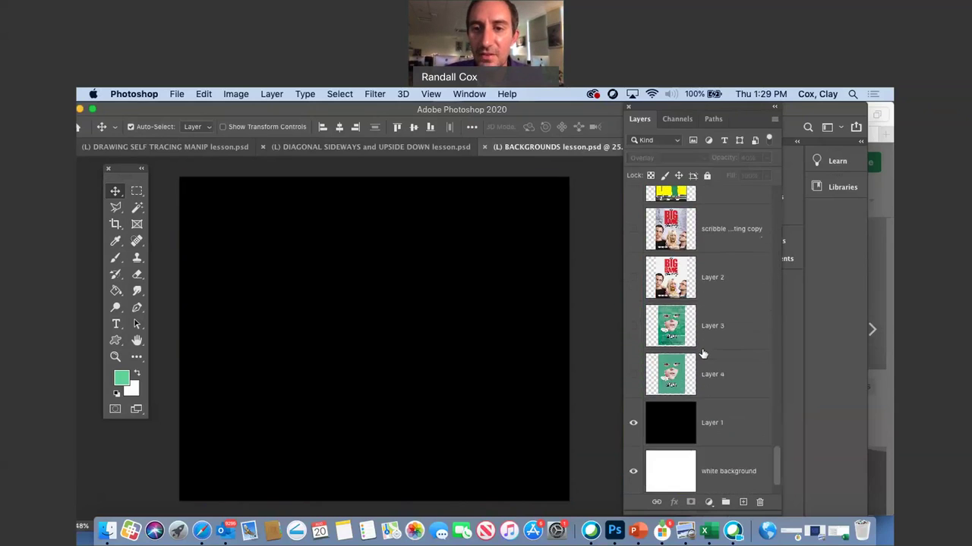
Show Layer 4 and Layer 3 so the green Super poster collage appears
left_click(634, 324)
left_click(634, 279)
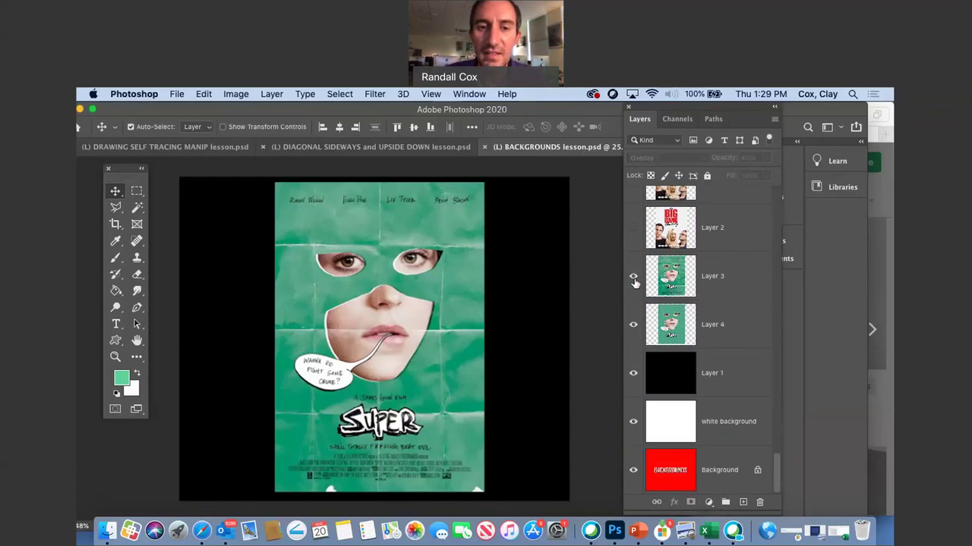
left_click(634, 279)
left_click(634, 279)
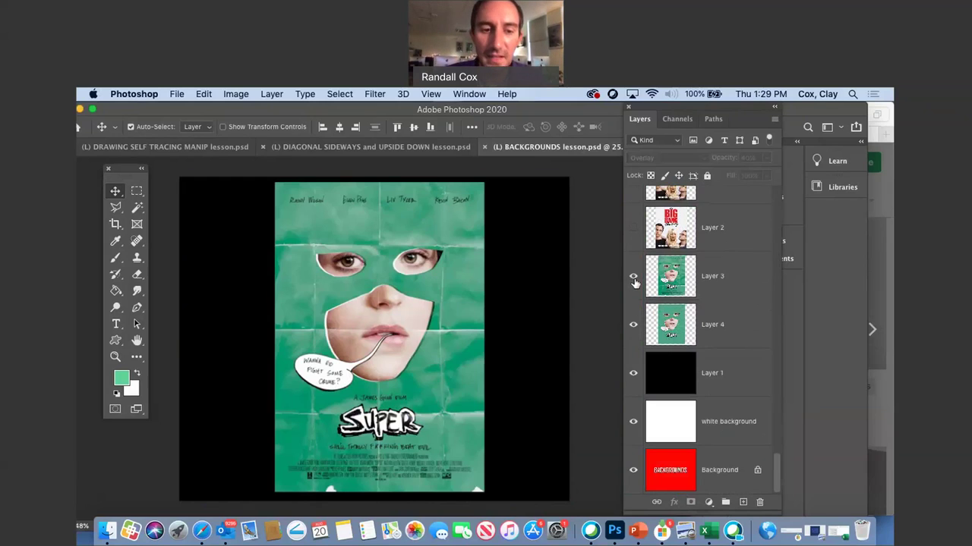